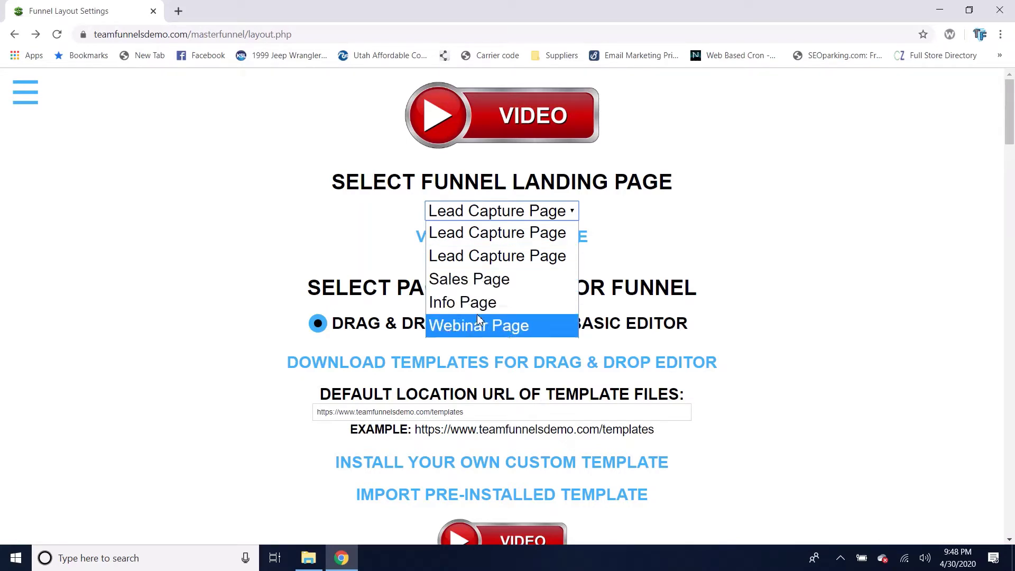
Review the landing page selection and the page builder options in the funnel layout settings
click(672, 231)
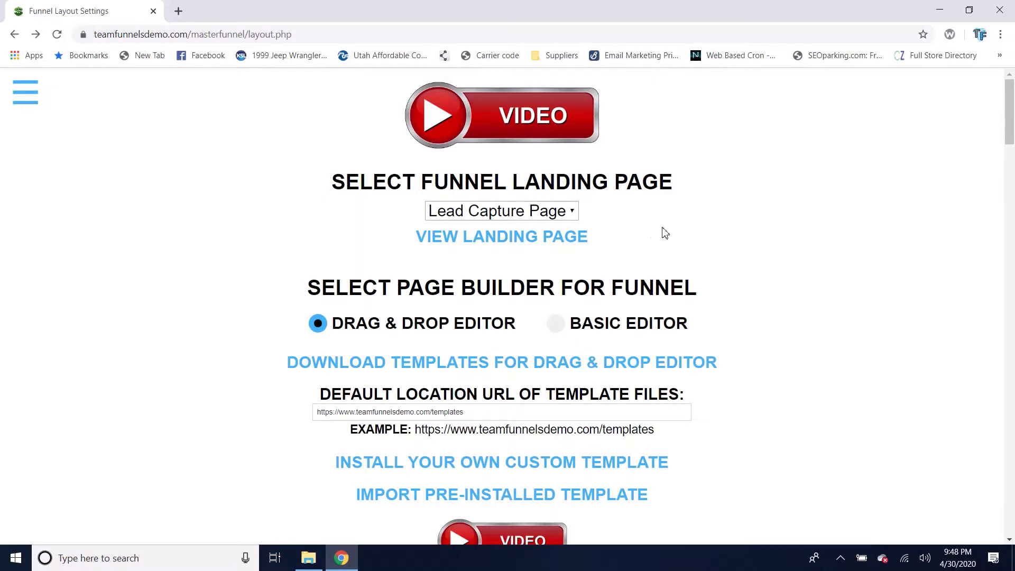
scroll(779, 322, down, 1)
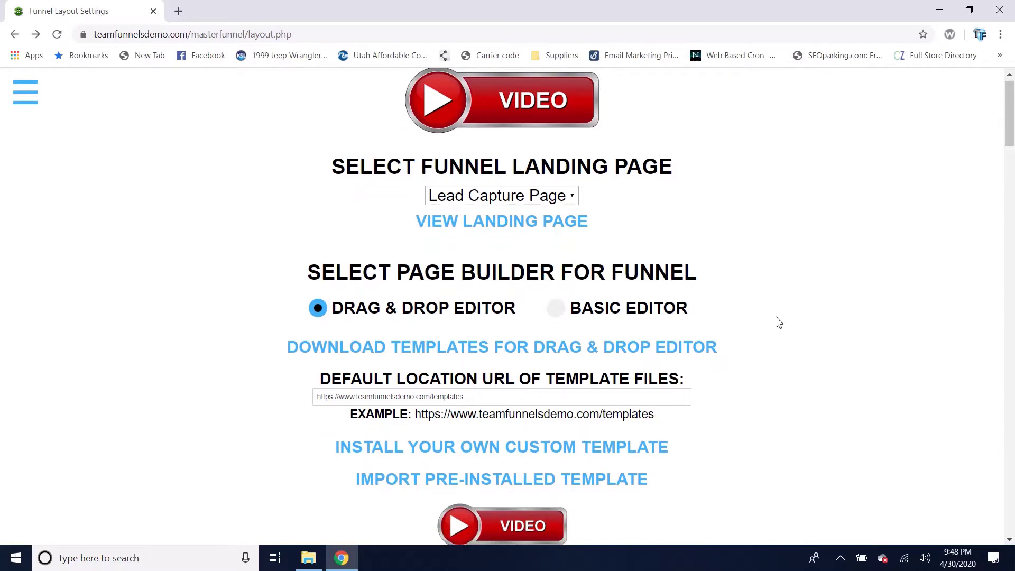
scroll(748, 326, down, 2)
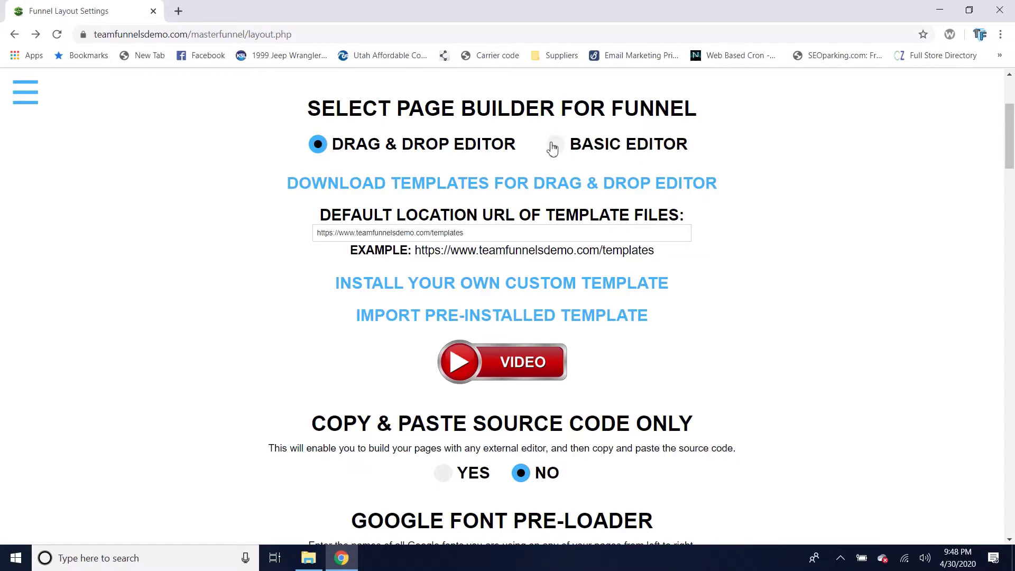
scroll(755, 295, down, 1)
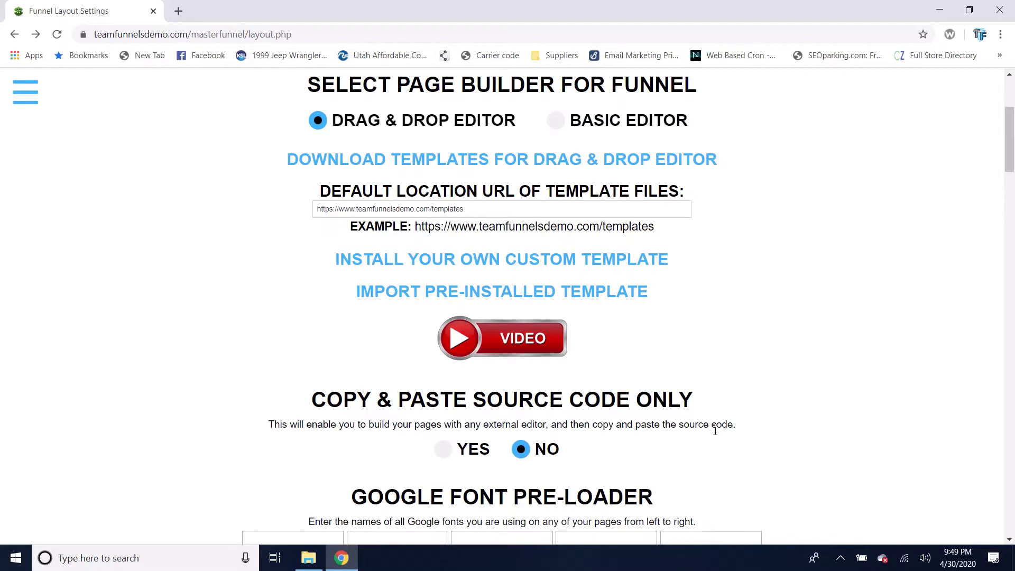
scroll(714, 430, up, 1)
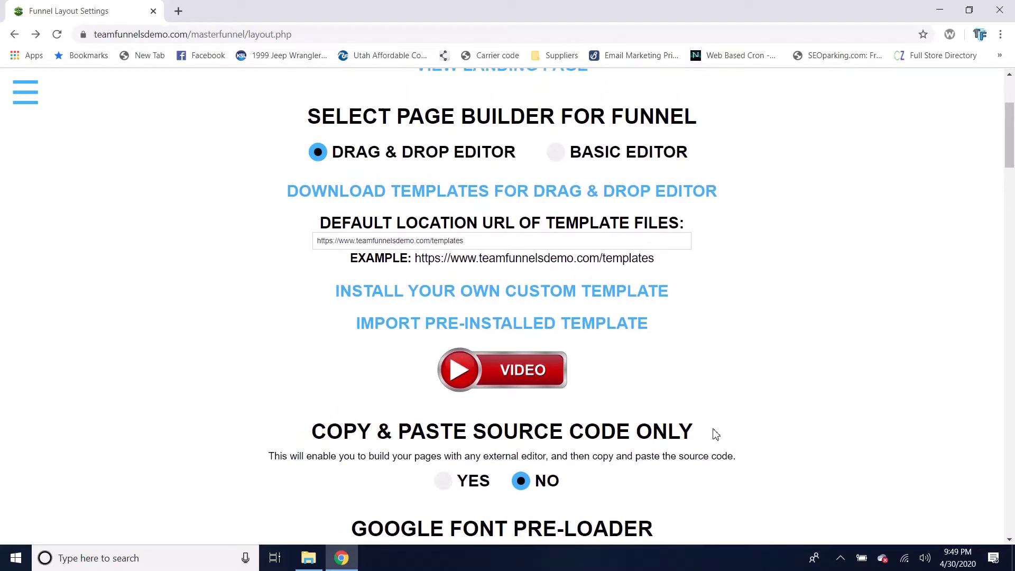
scroll(715, 435, up, 1)
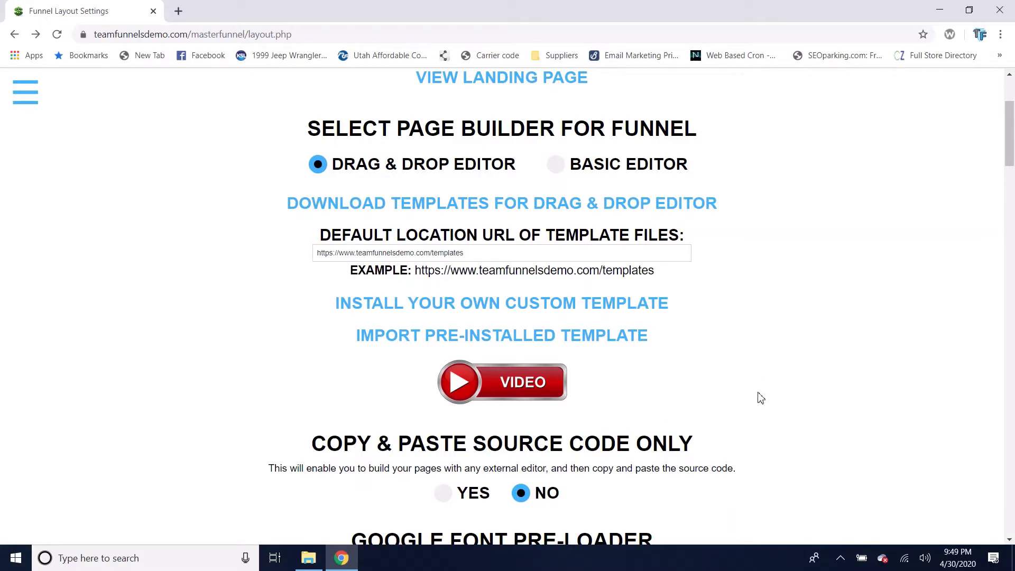
scroll(761, 398, down, 1)
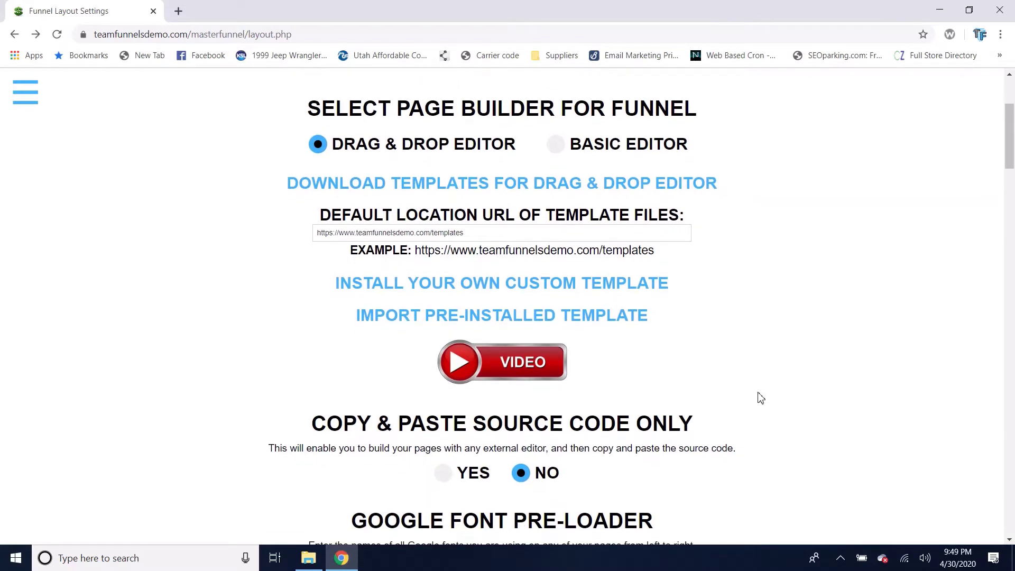
scroll(760, 398, up, 1)
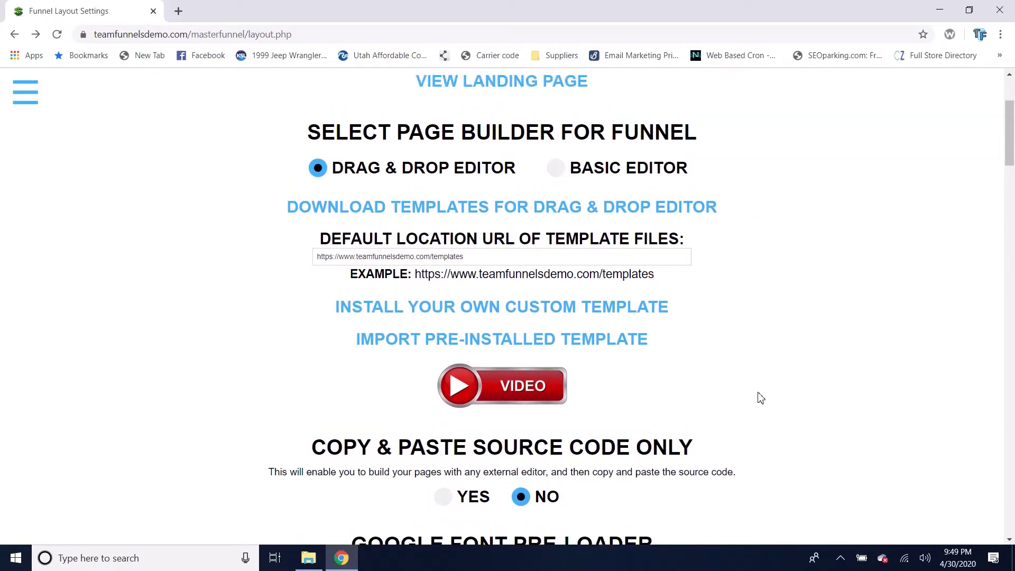
scroll(761, 397, down, 1)
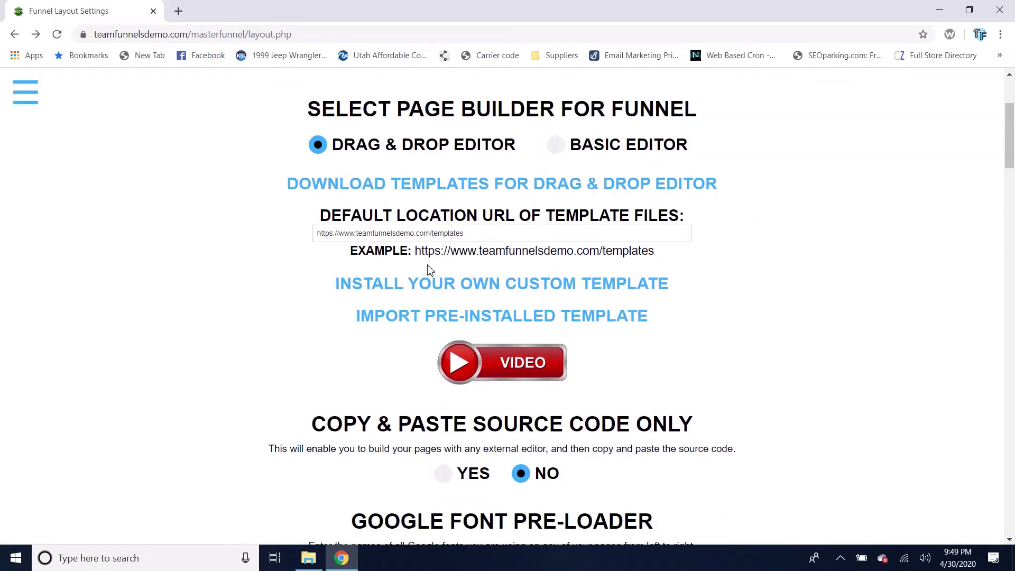
Go to the capture page builder and open the lead capture page in the drag & drop editor
click(22, 103)
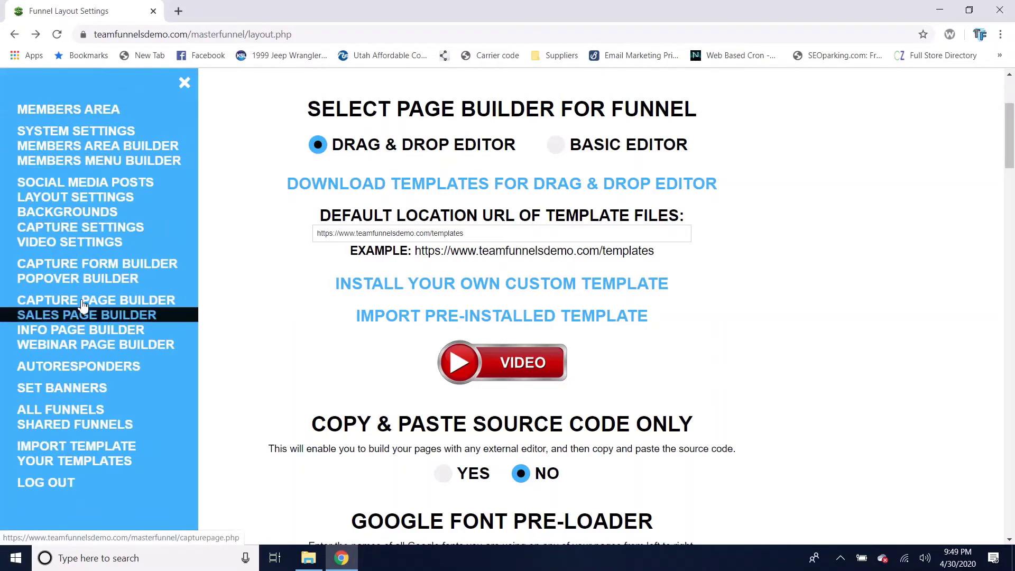
click(84, 305)
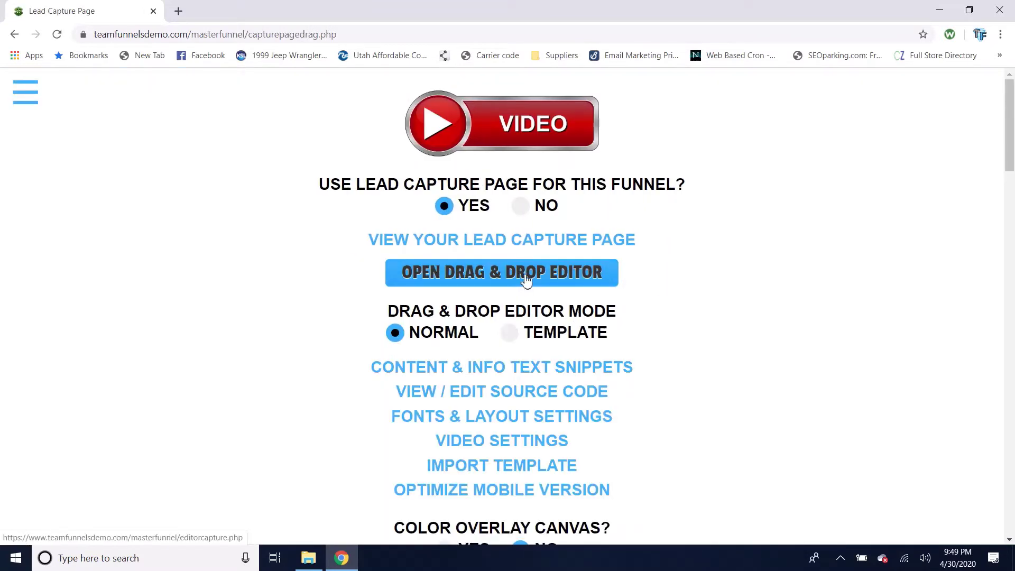
click(527, 281)
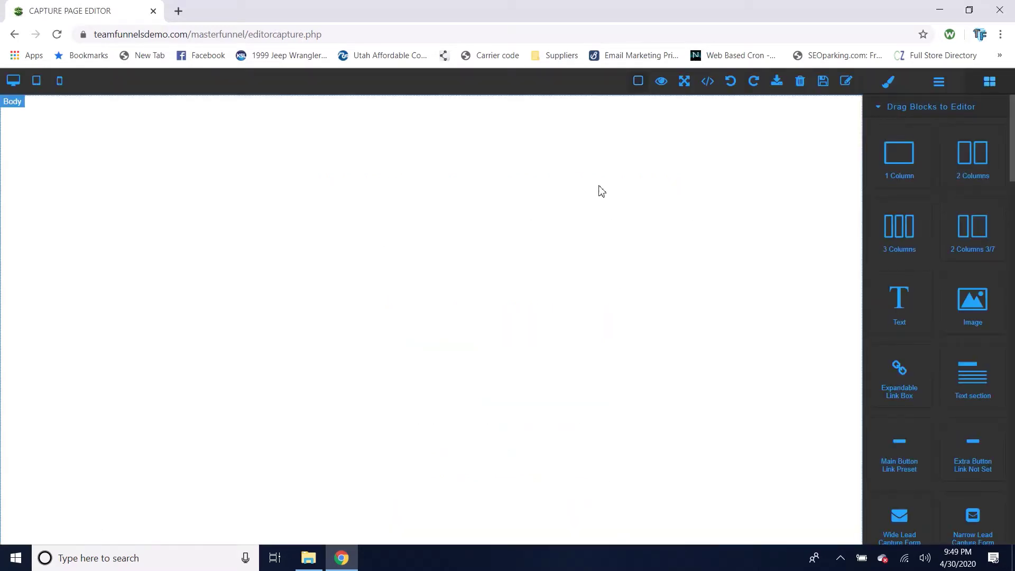
Return to the funnel layout settings and set the funnel's page builder to Basic Editor
click(12, 35)
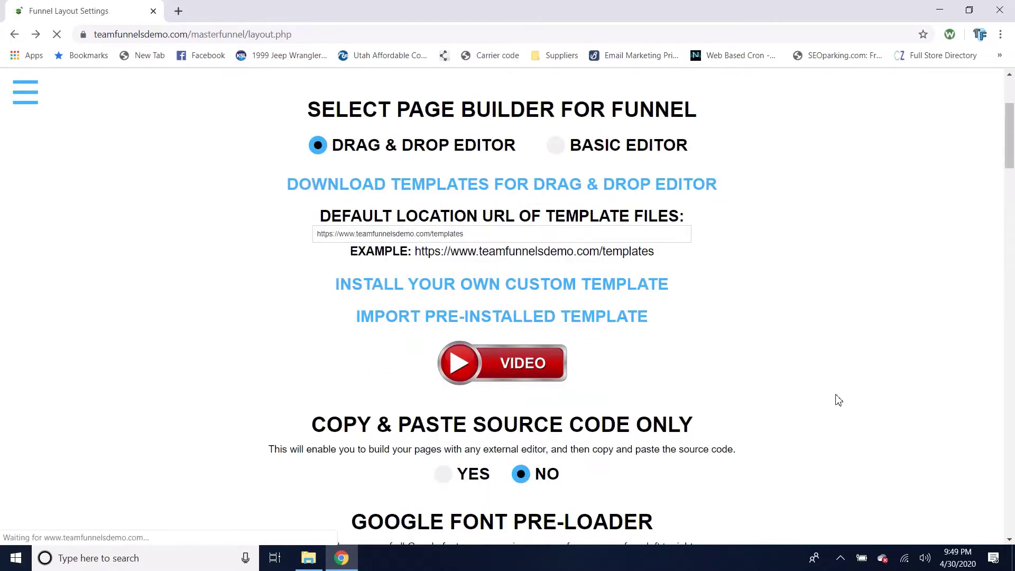
click(558, 148)
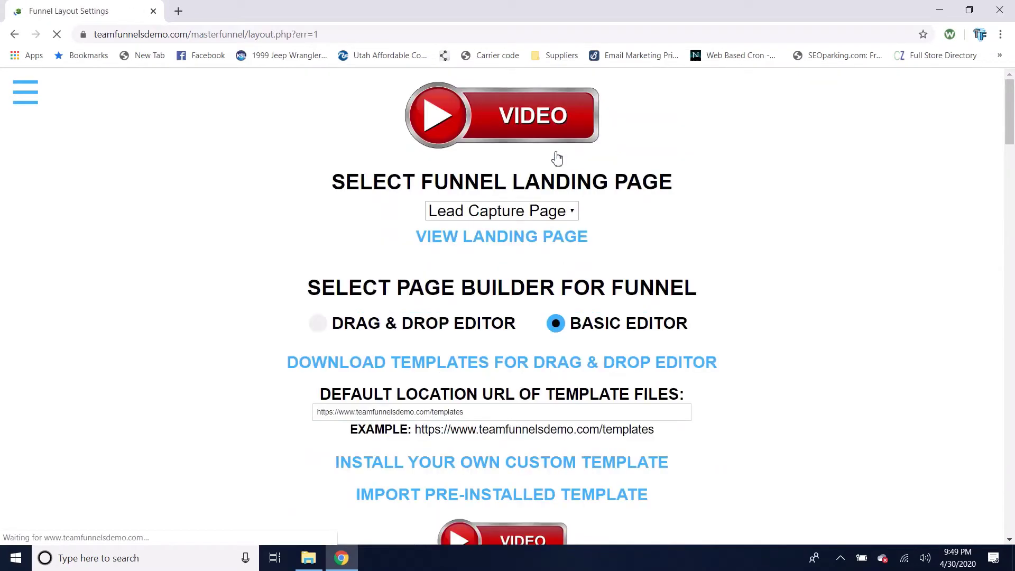
Open the capture page builder and examine the basic editor's canvas options, text editing area and button settings
click(28, 94)
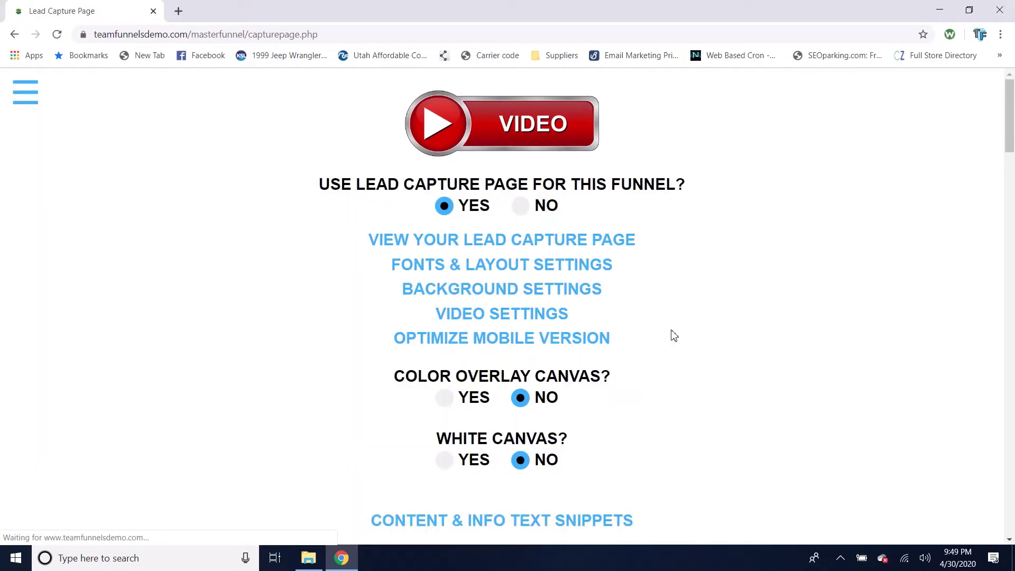
scroll(671, 335, down, 5)
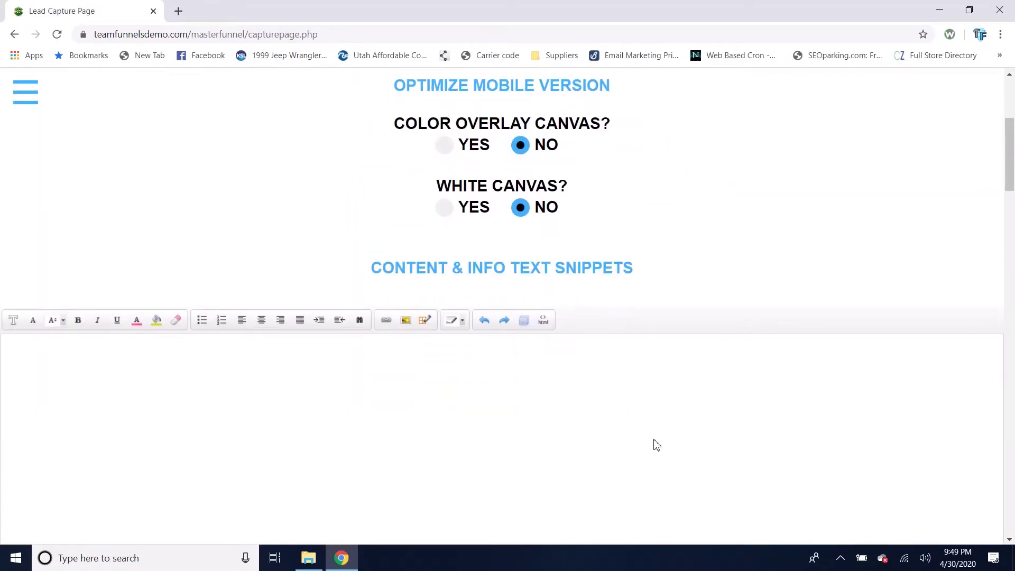
scroll(656, 445, down, 5)
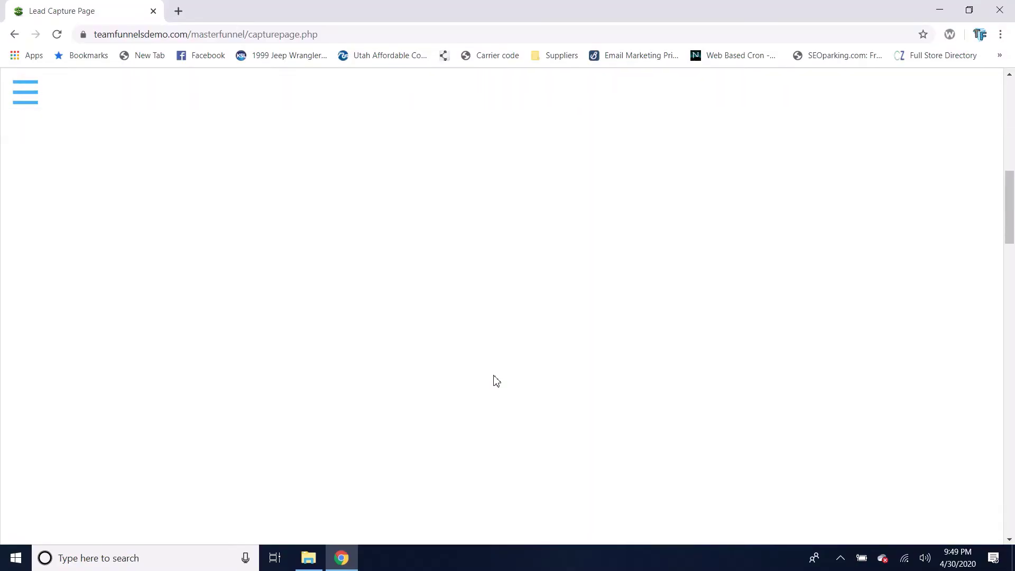
scroll(496, 381, down, 10)
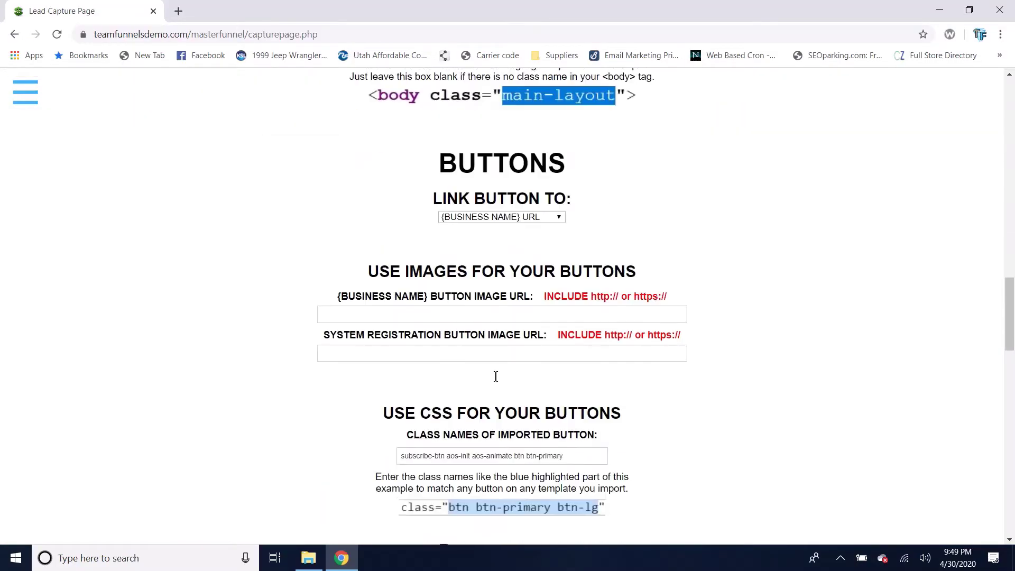
scroll(496, 377, down, 2)
scroll(482, 392, up, 15)
scroll(244, 386, down, 2)
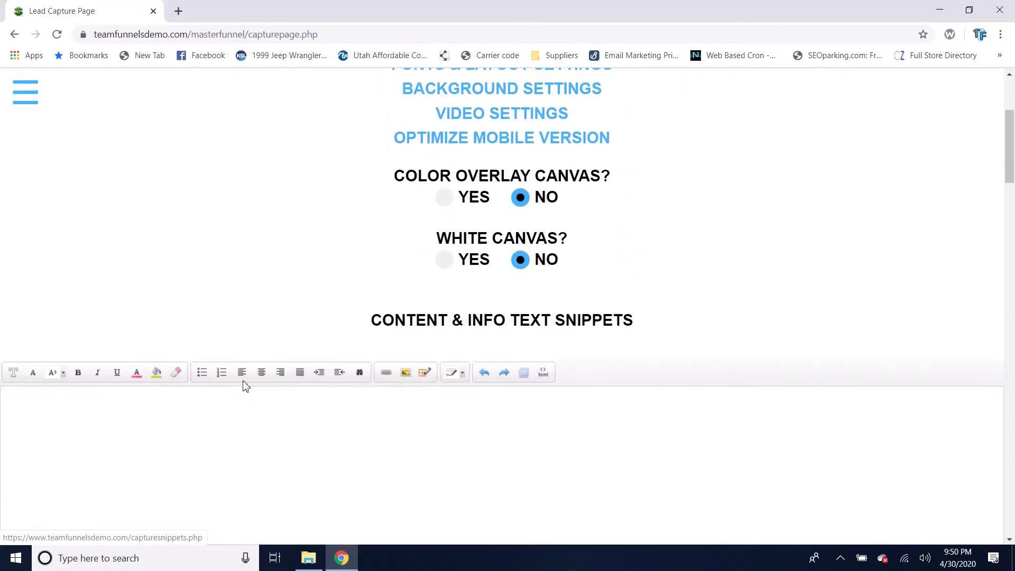
scroll(474, 413, down, 3)
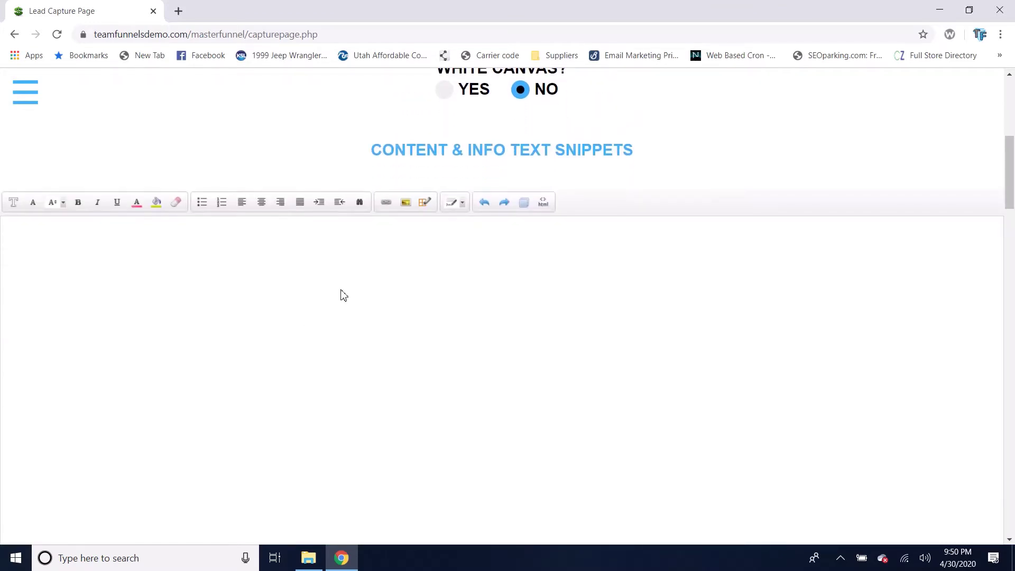
scroll(669, 354, up, 7)
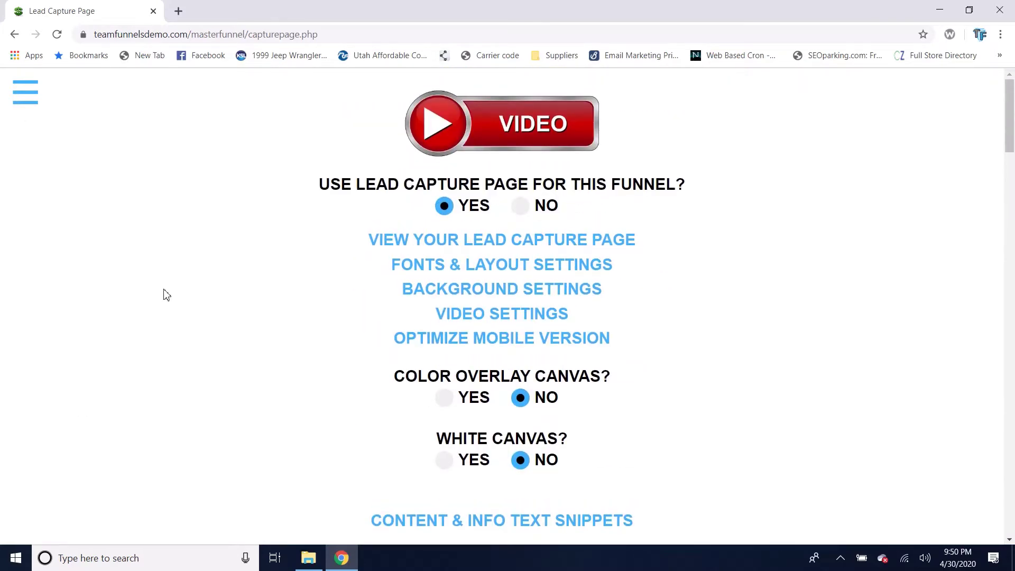
Go back to the funnel layout settings and set Copy & Paste Source Code Only to Yes
click(26, 92)
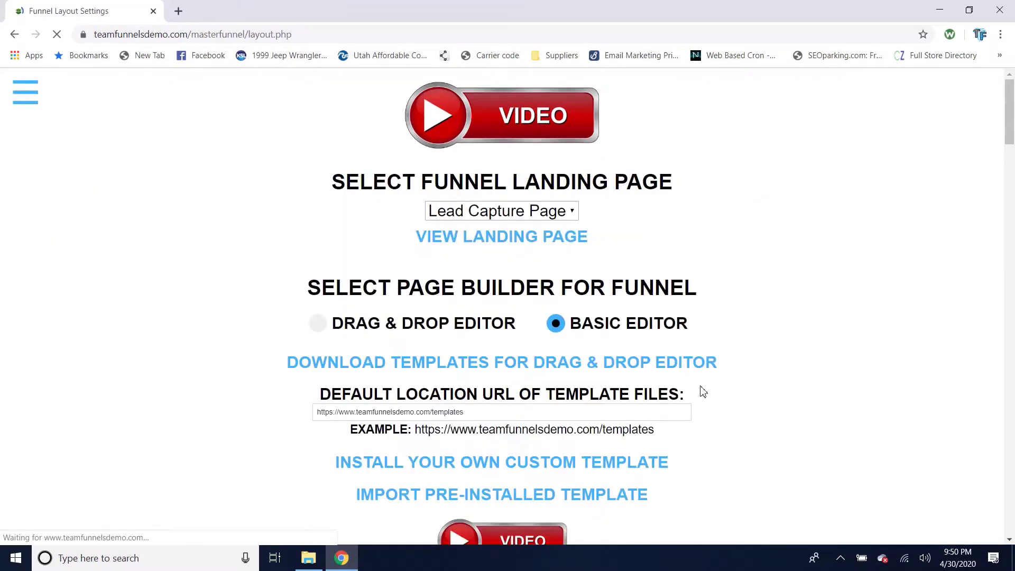
scroll(704, 392, down, 1)
scroll(704, 391, down, 4)
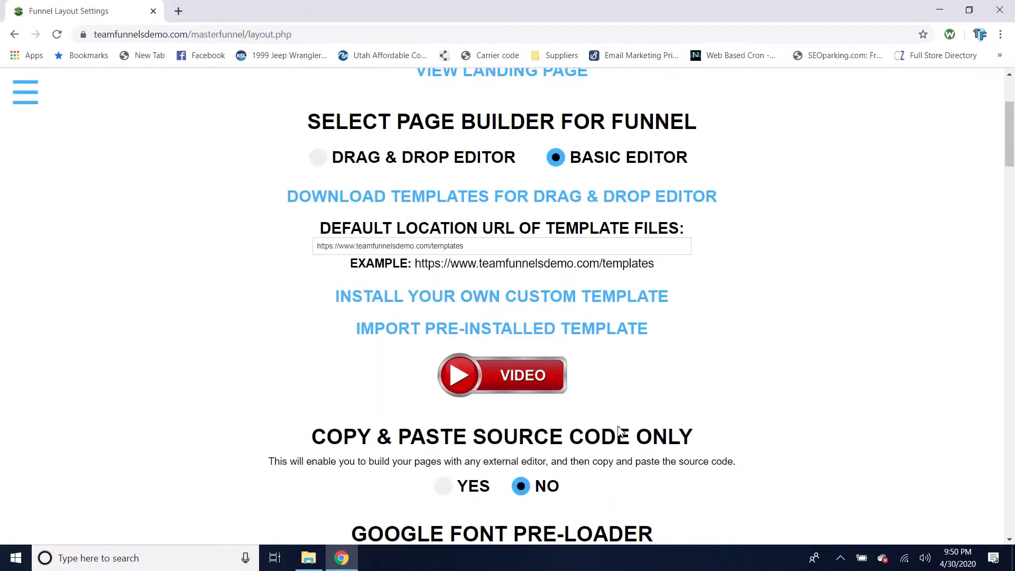
click(449, 445)
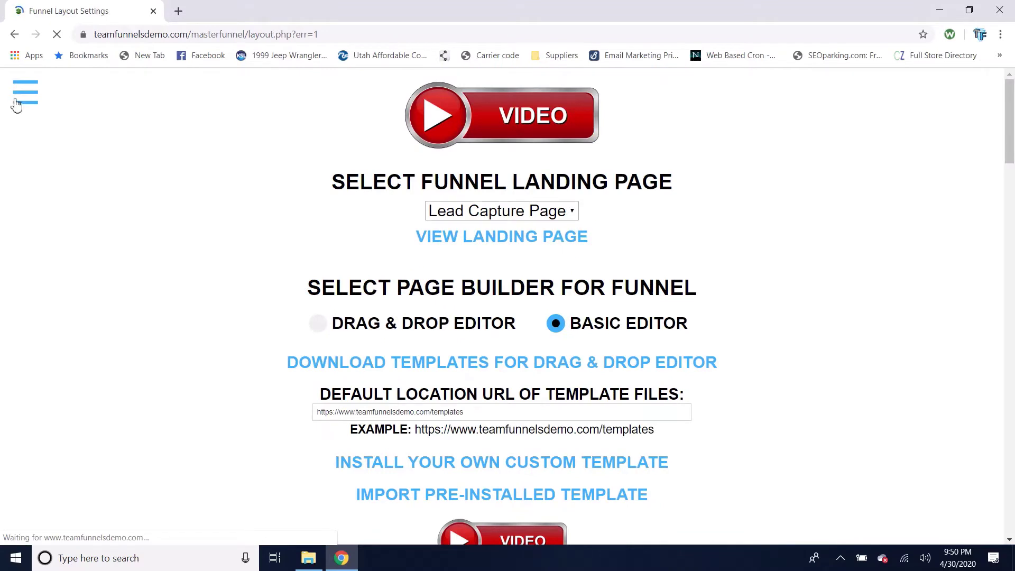
Open the capture page builder and examine the source code areas for head and body content and the body class field
click(16, 103)
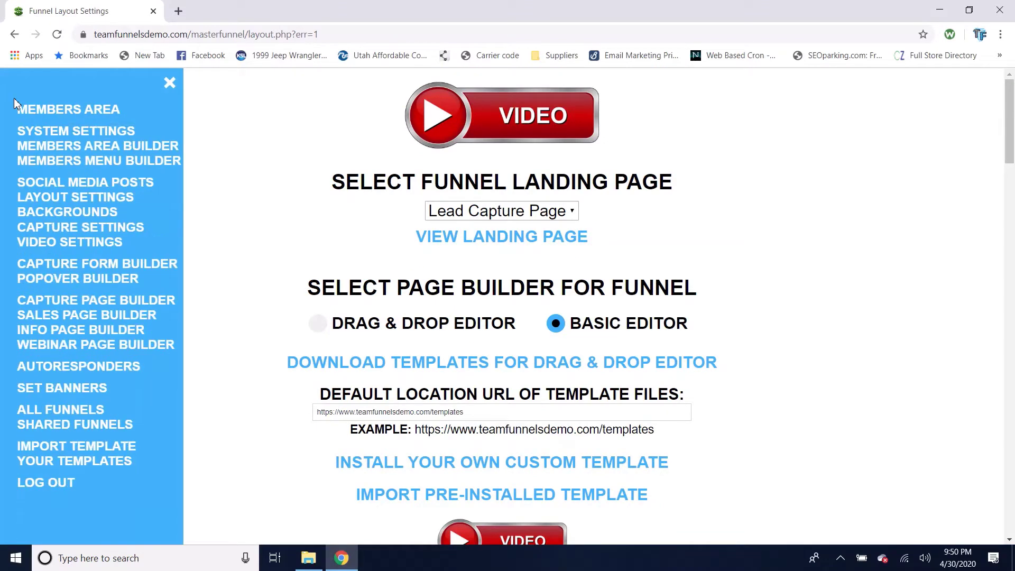
click(92, 302)
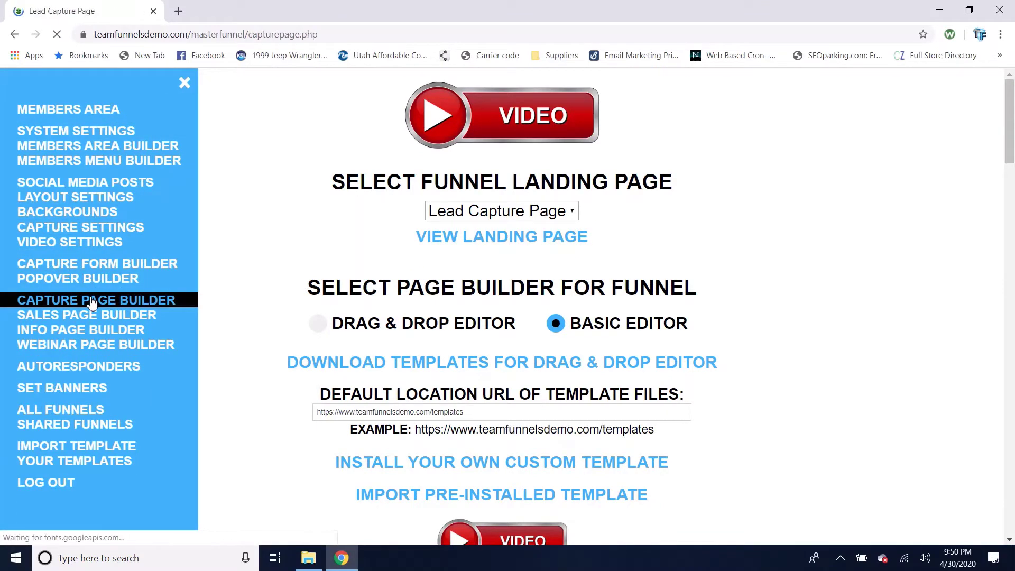
scroll(689, 406, down, 4)
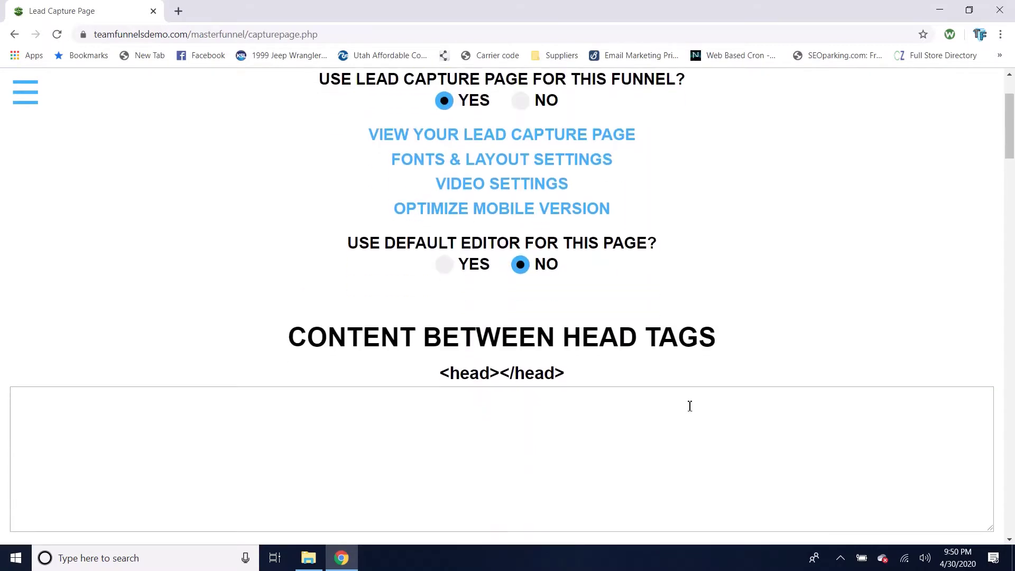
scroll(690, 405, down, 1)
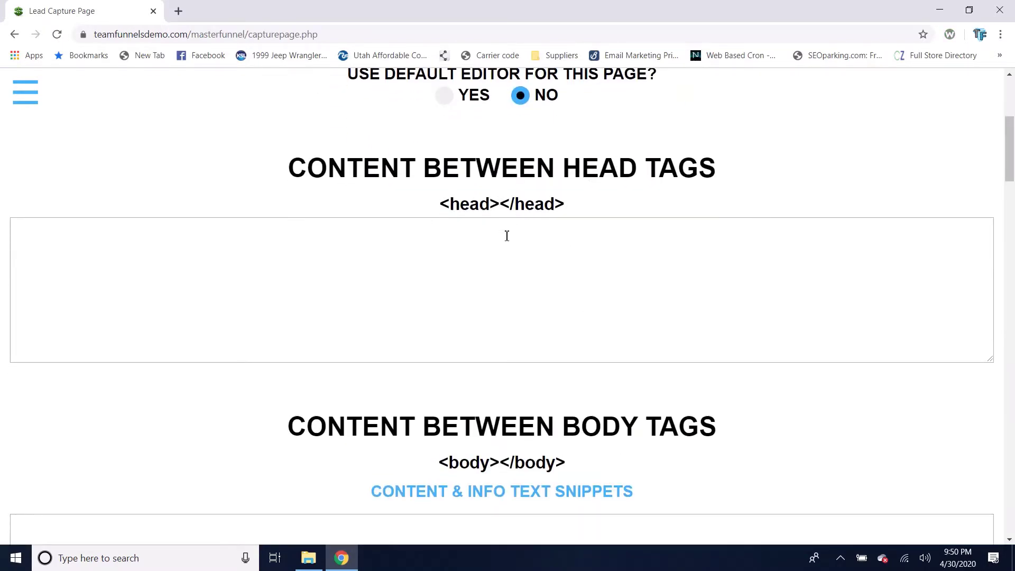
scroll(492, 286, down, 6)
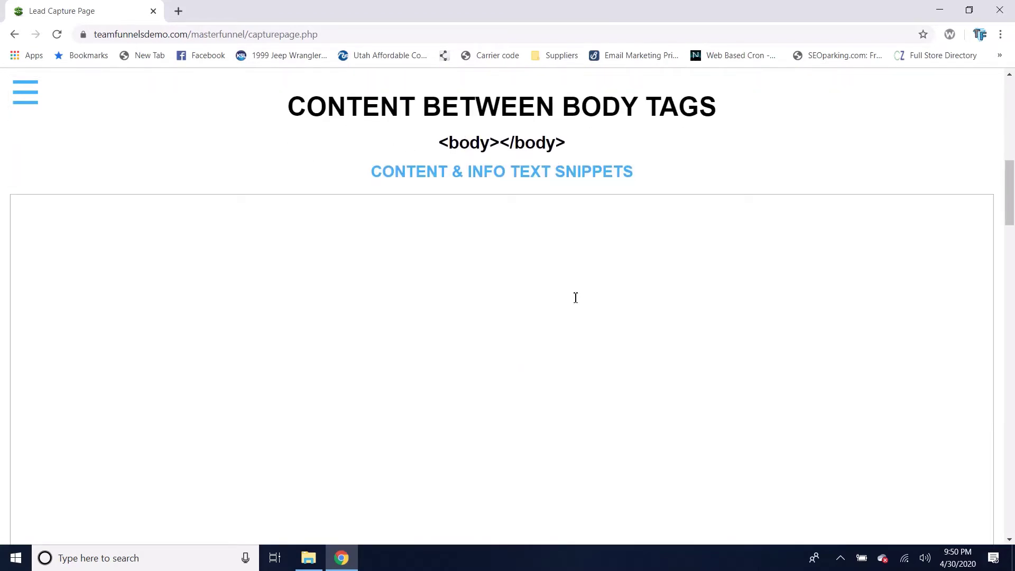
scroll(576, 298, down, 10)
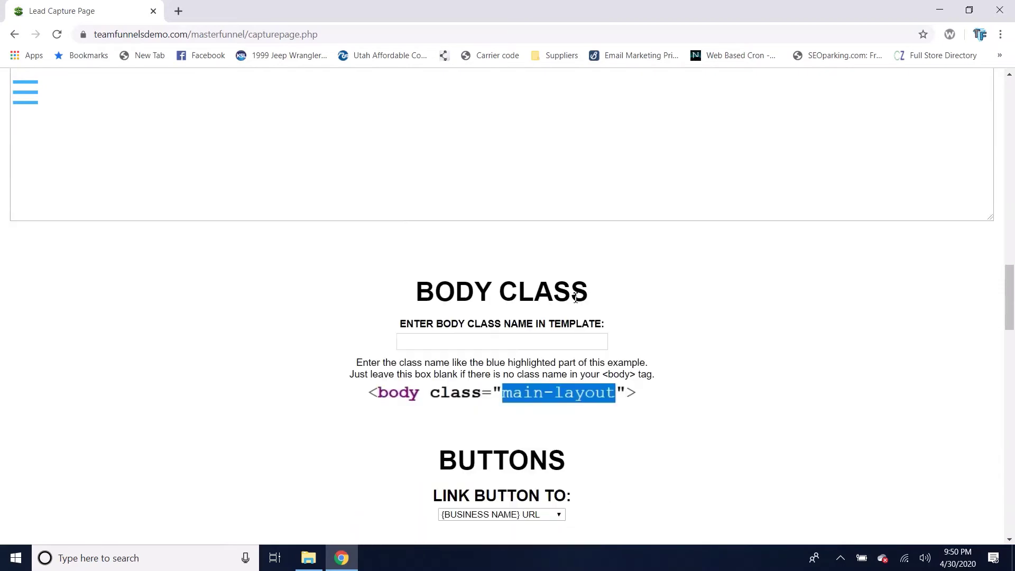
scroll(576, 297, up, 15)
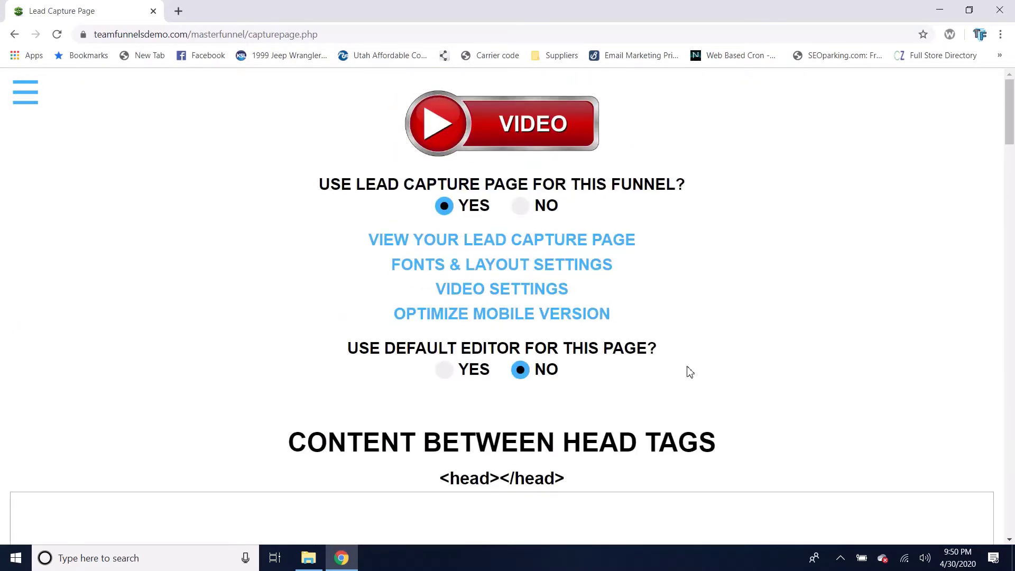
scroll(690, 371, down, 2)
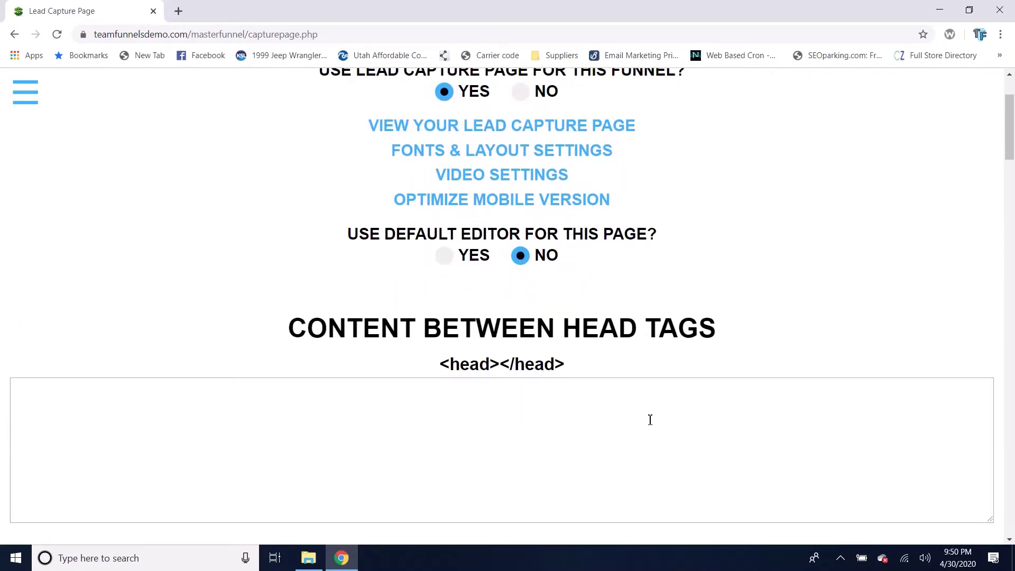
scroll(651, 419, up, 2)
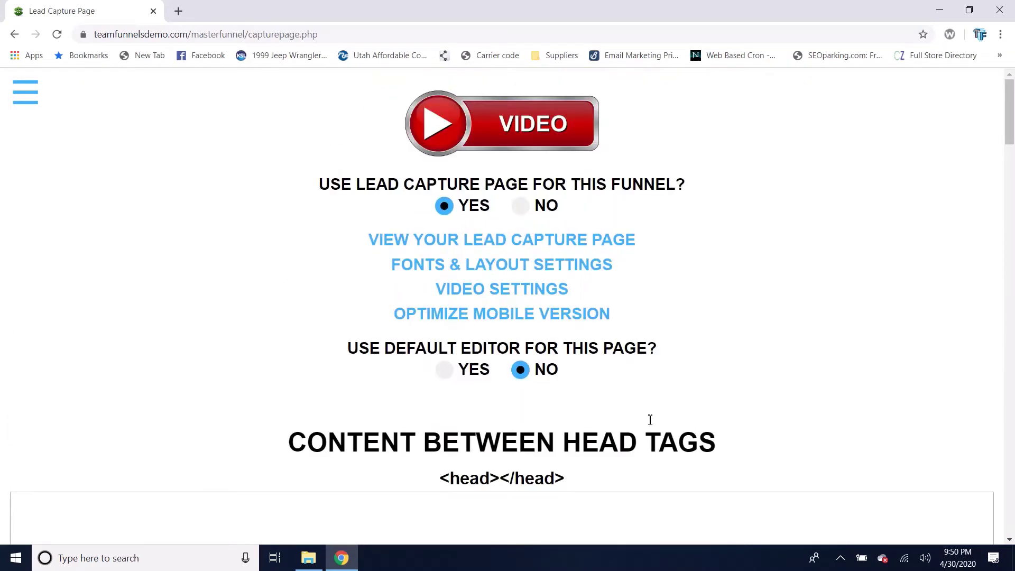
Return to the funnel layout settings and set the funnel's page builder to Drag & Drop Editor
click(35, 99)
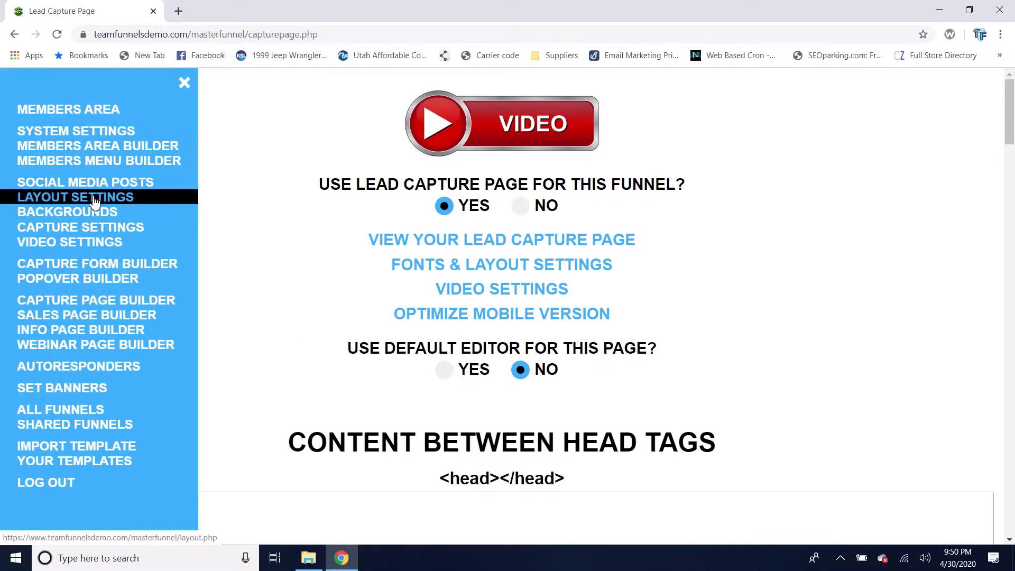
scroll(849, 303, down, 1)
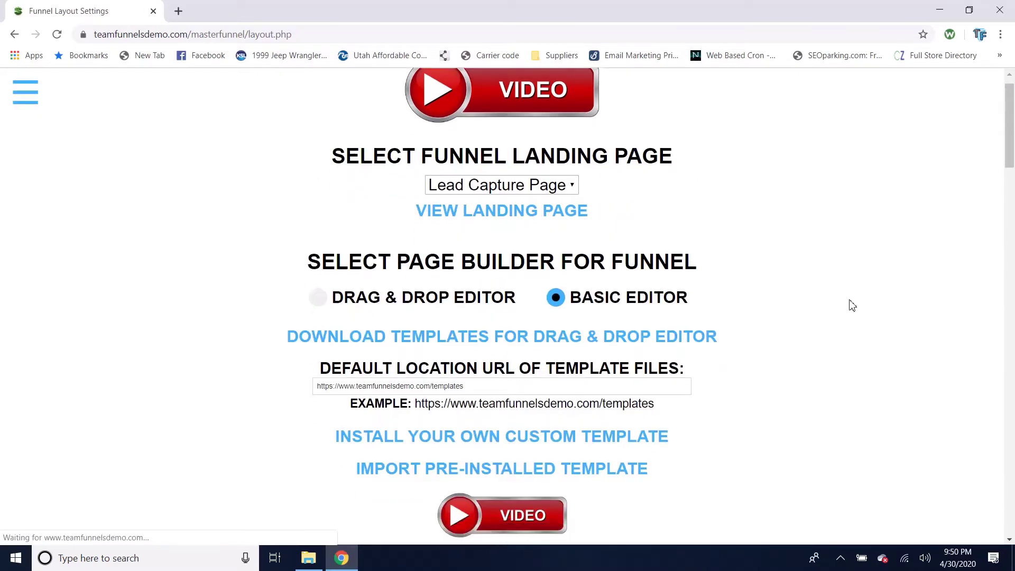
click(319, 292)
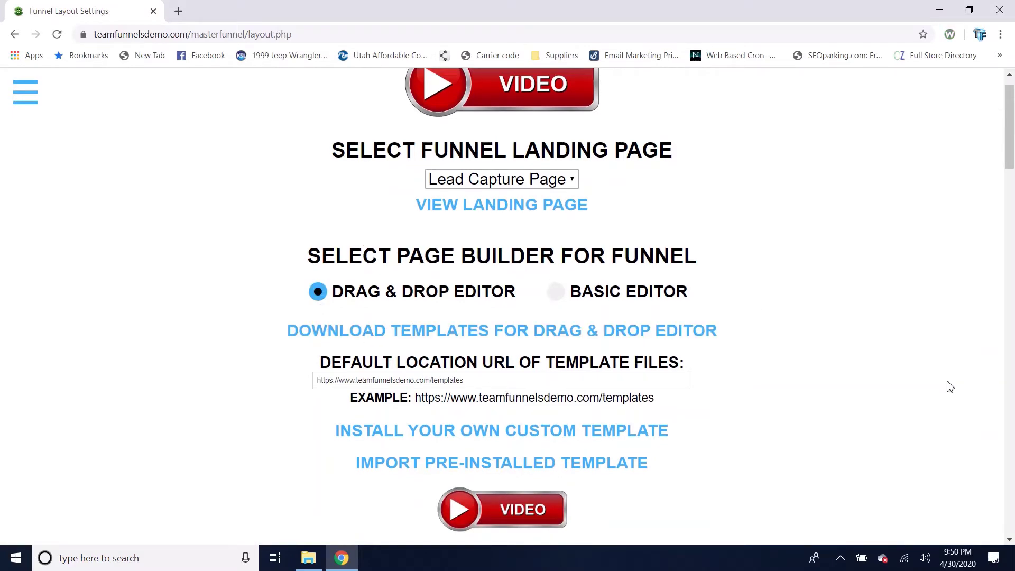
Examine the template options, the Google Font Pre-Loader fields and the default text color settings for each page
scroll(949, 386, down, 1)
scroll(950, 387, down, 2)
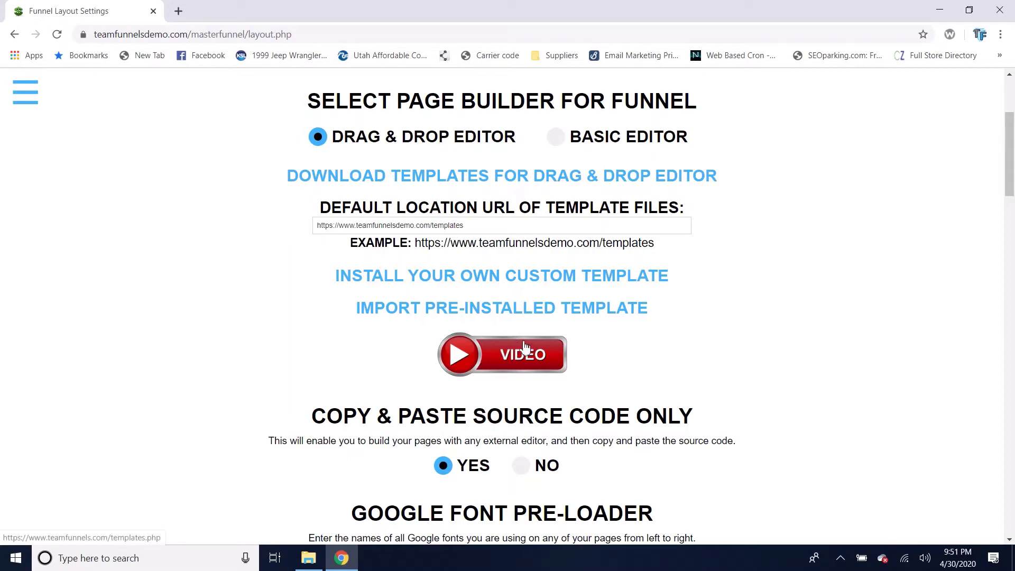
scroll(720, 356, up, 4)
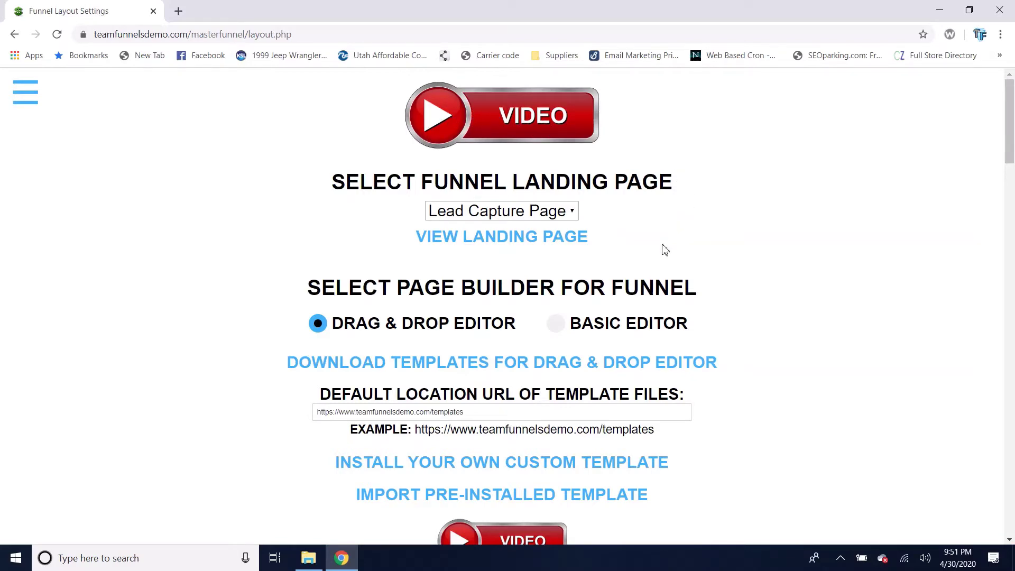
scroll(741, 326, down, 7)
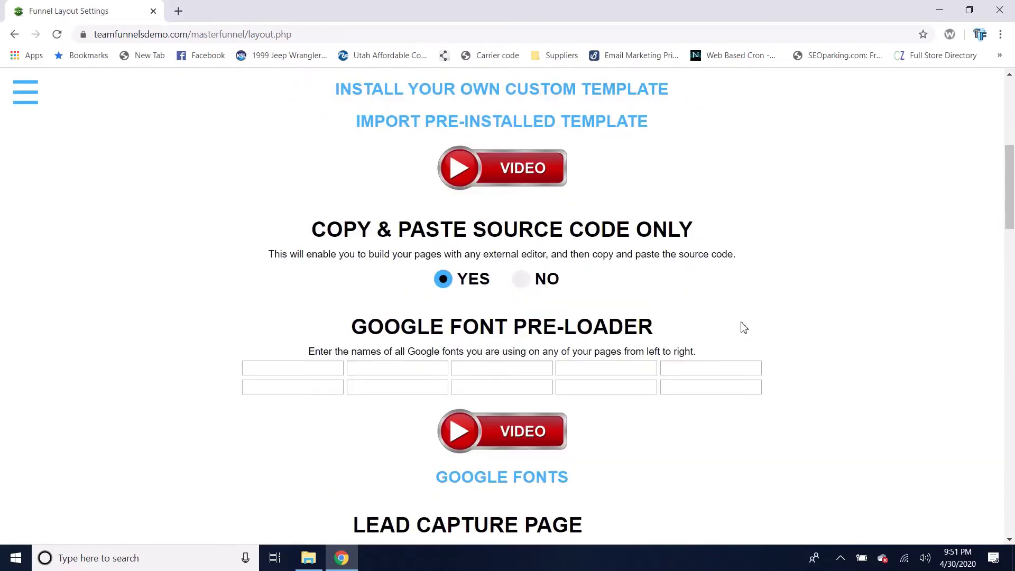
scroll(744, 328, down, 3)
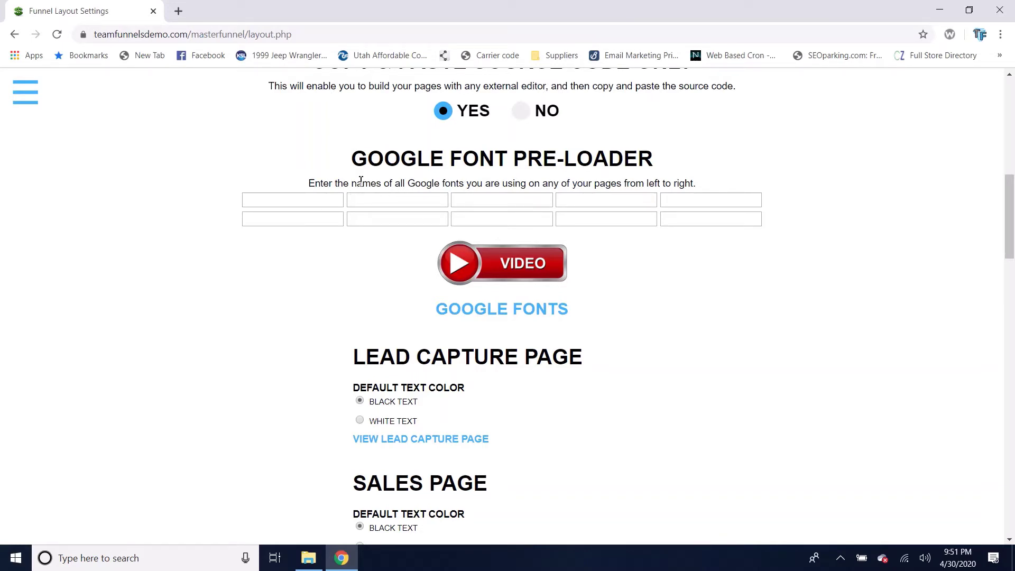
click(279, 204)
click(300, 167)
scroll(655, 336, down, 1)
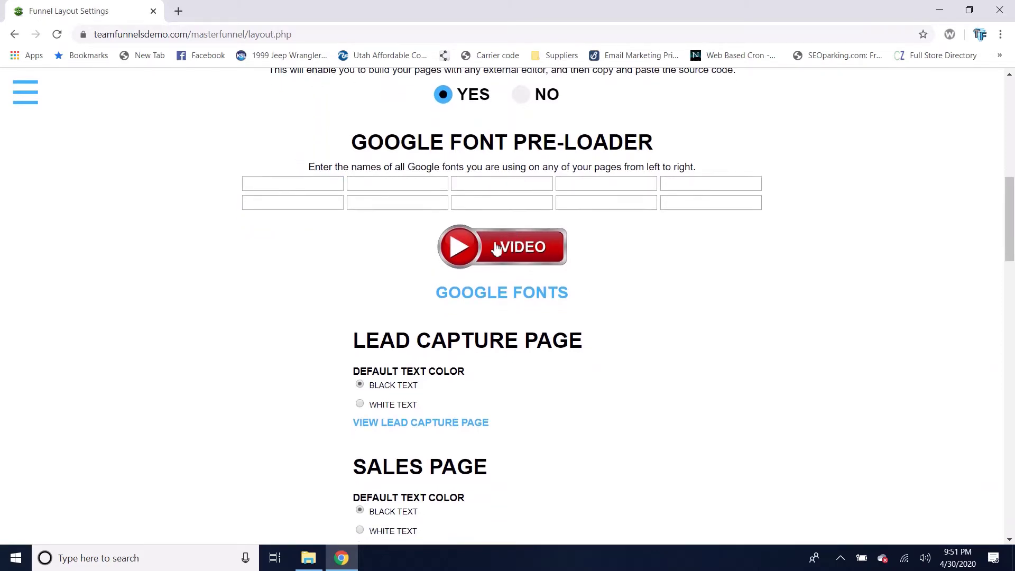
scroll(708, 336, down, 2)
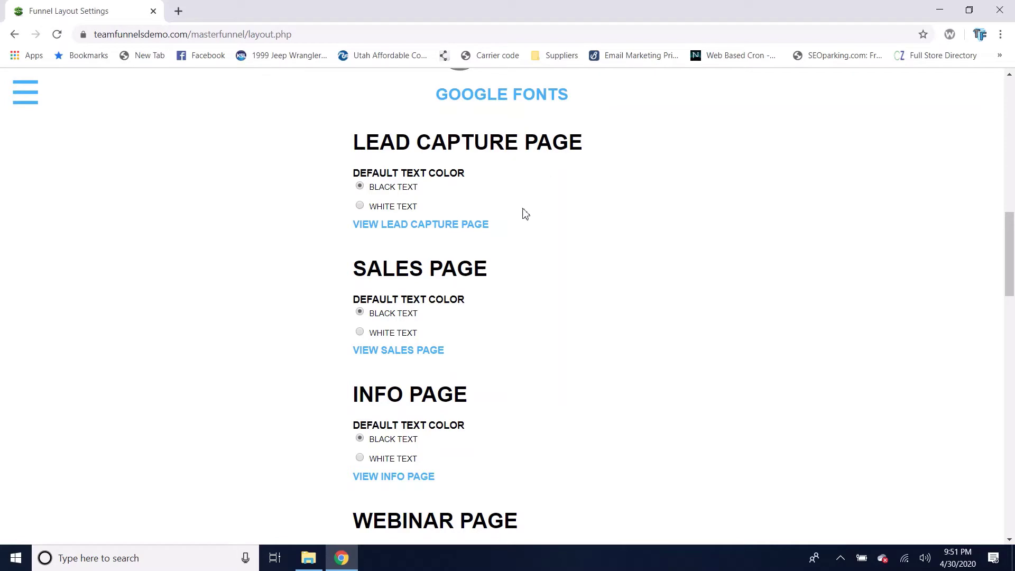
scroll(687, 303, up, 14)
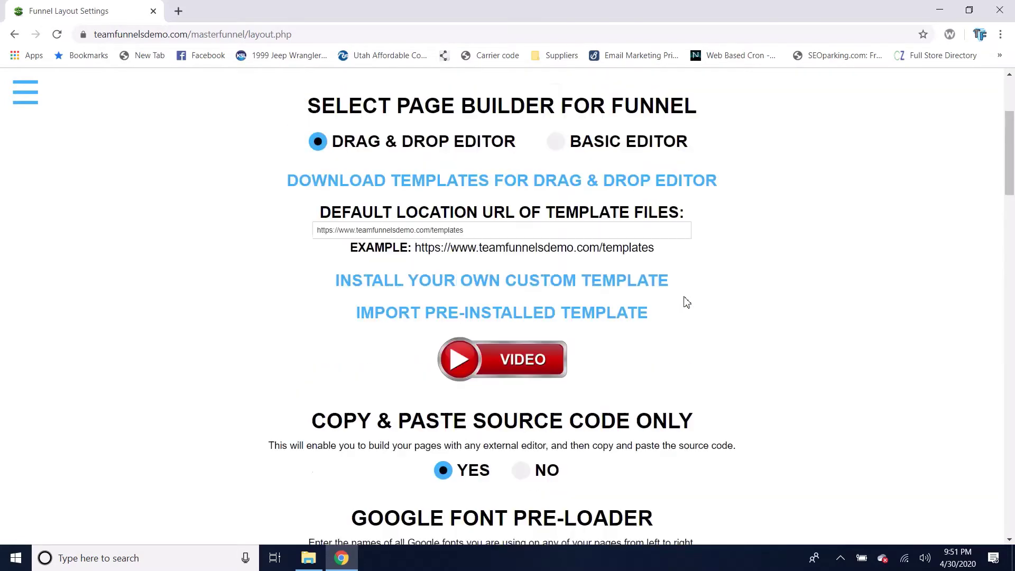
Save the fonts and layout settings
scroll(791, 433, down, 4)
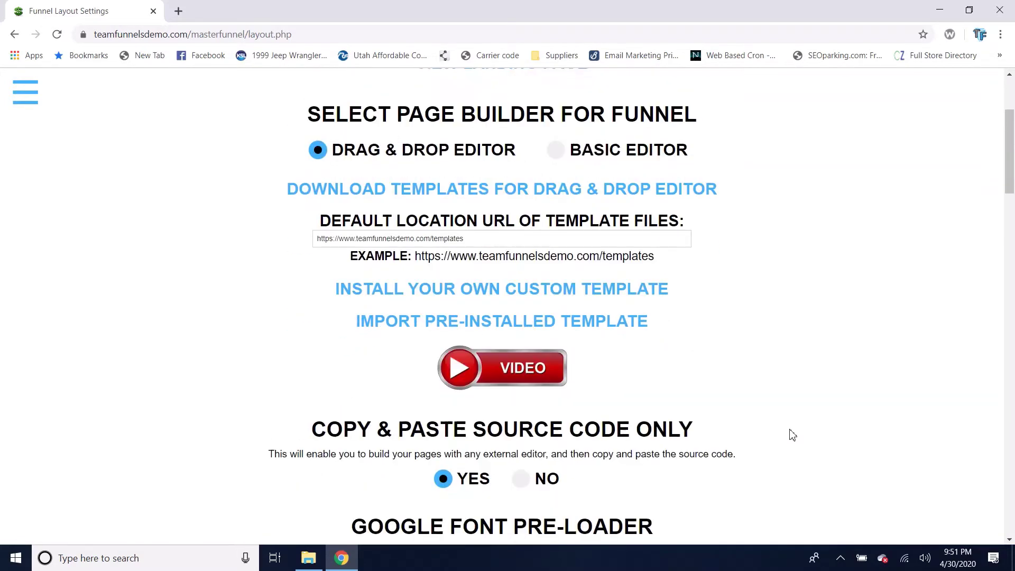
scroll(788, 390, down, 6)
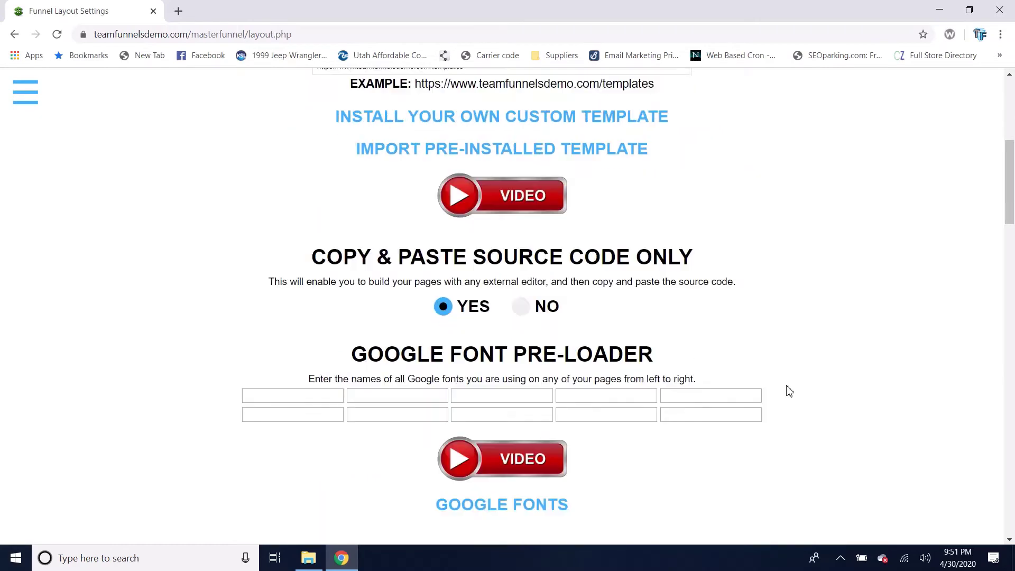
scroll(716, 494, down, 20)
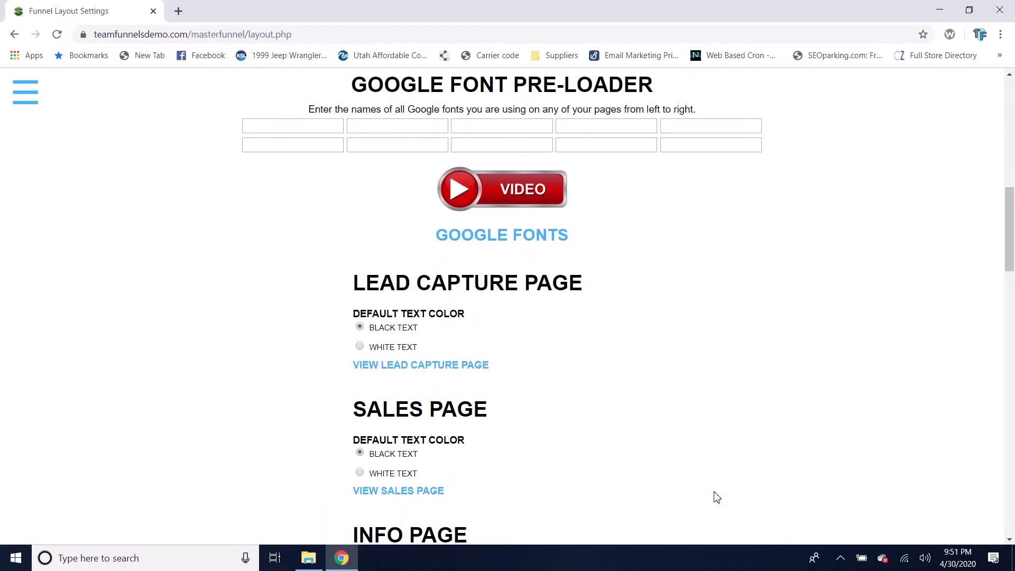
click(533, 511)
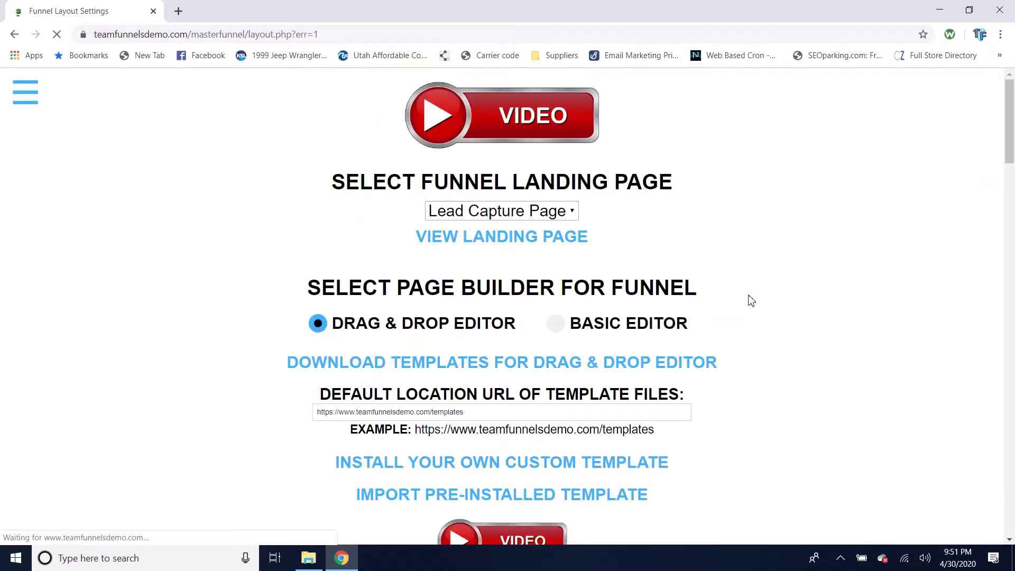
Set Copy & Paste Source Code Only to No in the funnel layout settings
scroll(785, 318, down, 8)
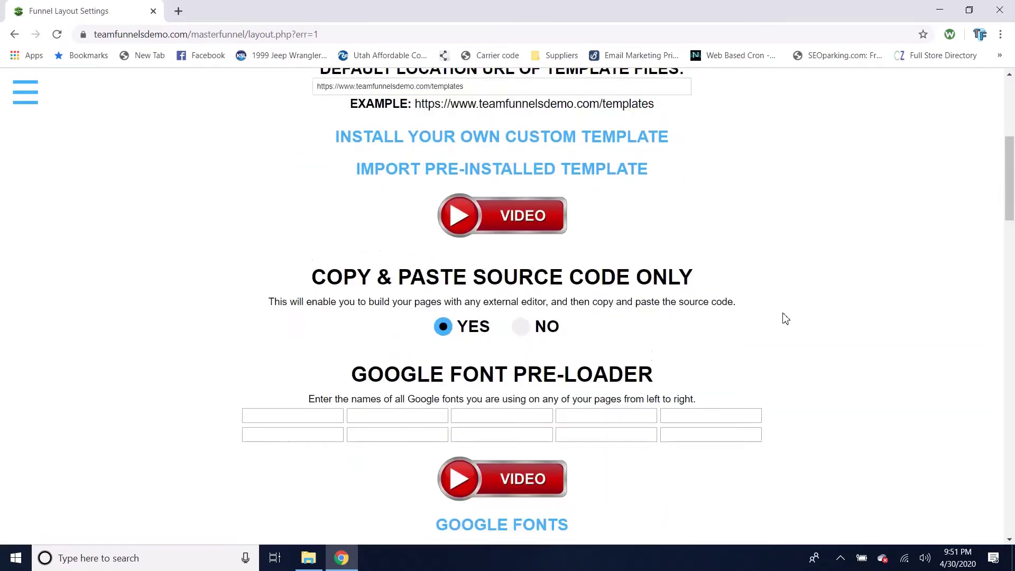
scroll(786, 318, down, 10)
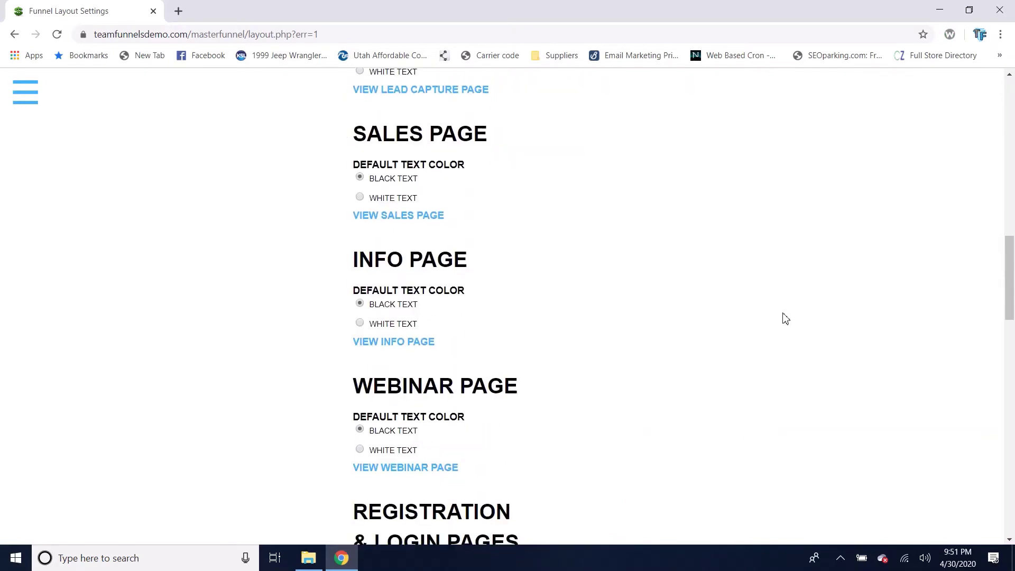
scroll(786, 318, down, 2)
scroll(786, 318, up, 20)
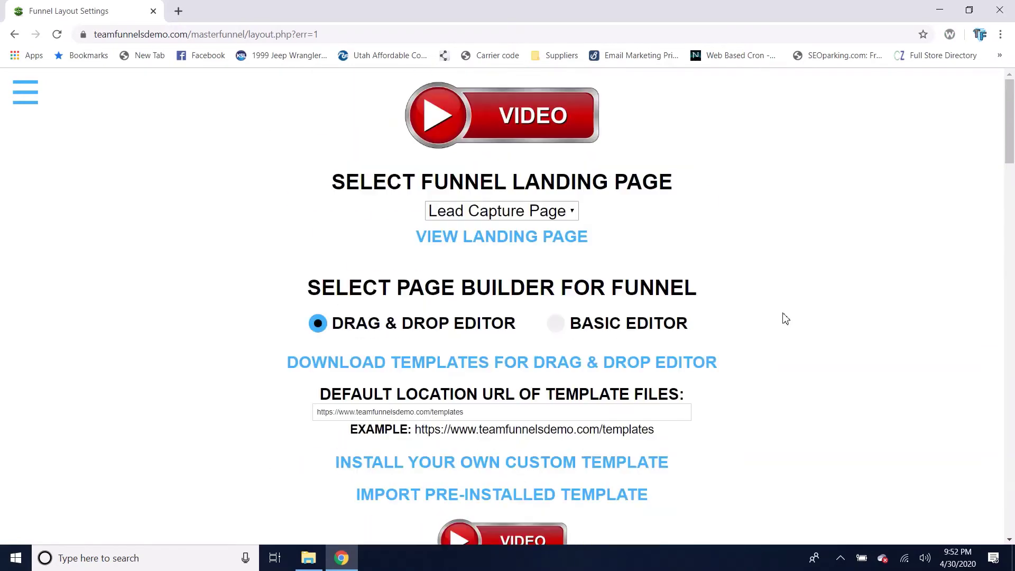
scroll(786, 319, down, 3)
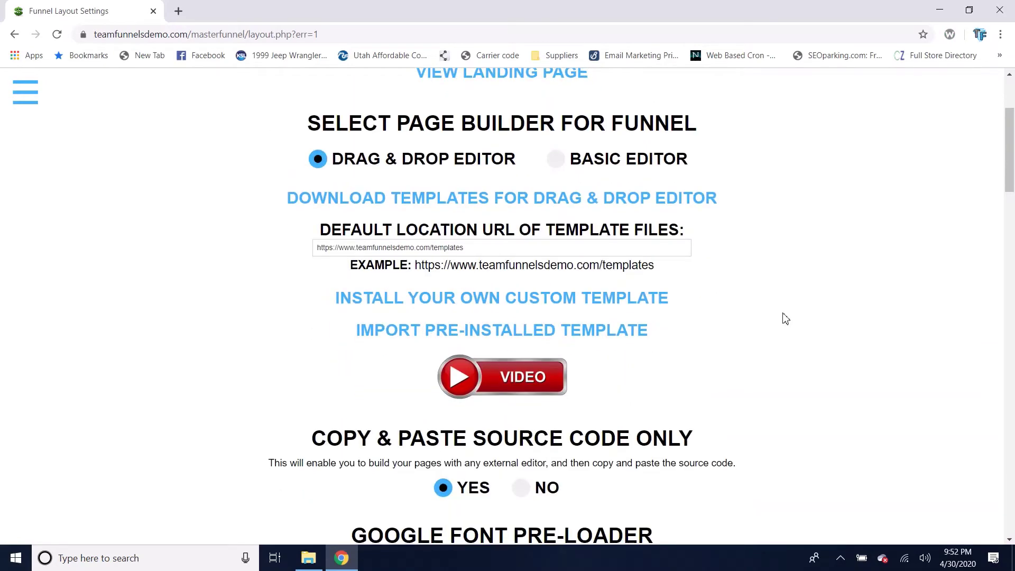
click(528, 499)
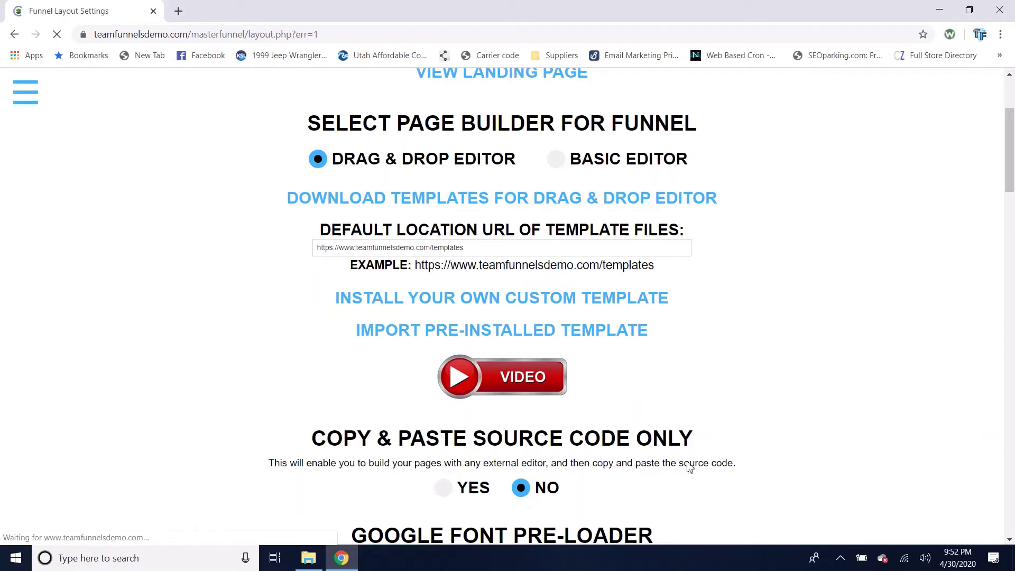
Set Full Screen Overlay to Yes for the lead capture page
scroll(704, 421, down, 7)
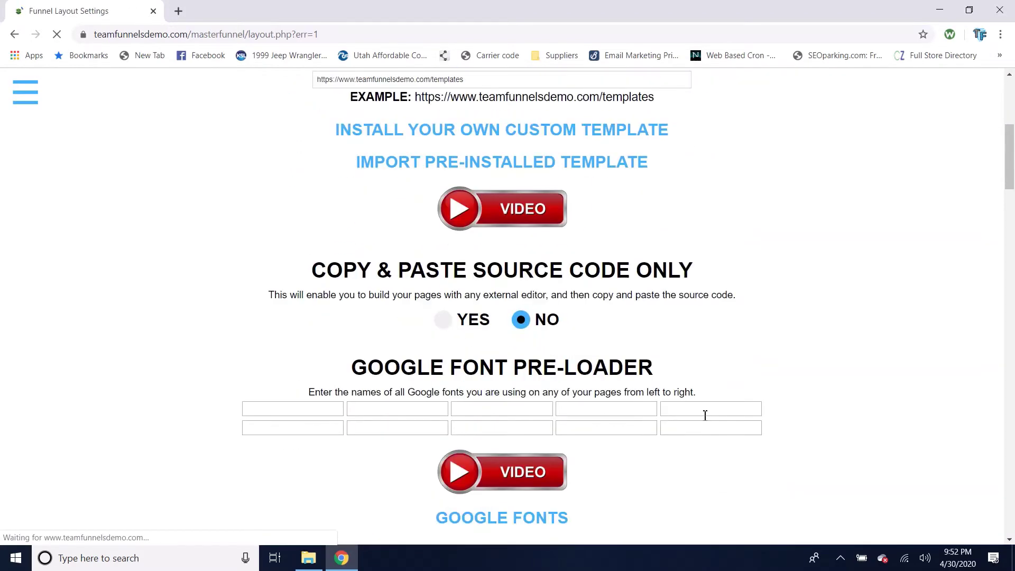
scroll(600, 431, down, 2)
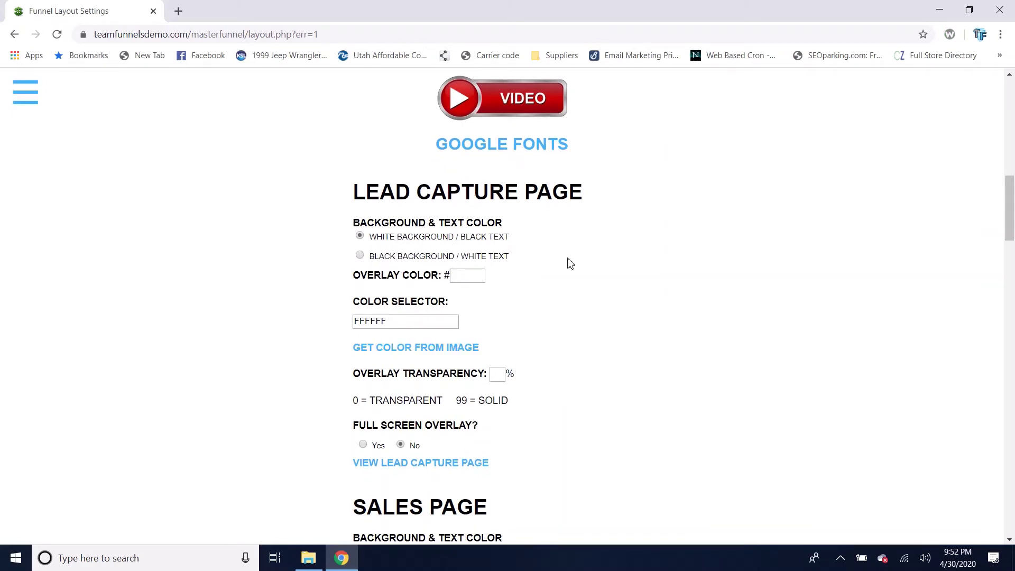
scroll(638, 322, down, 1)
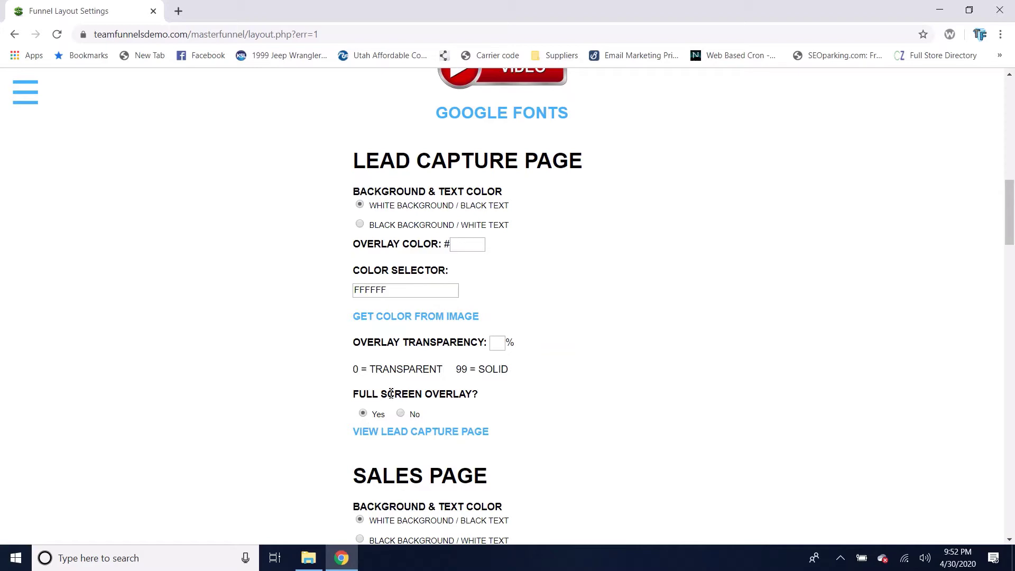
scroll(568, 423, down, 1)
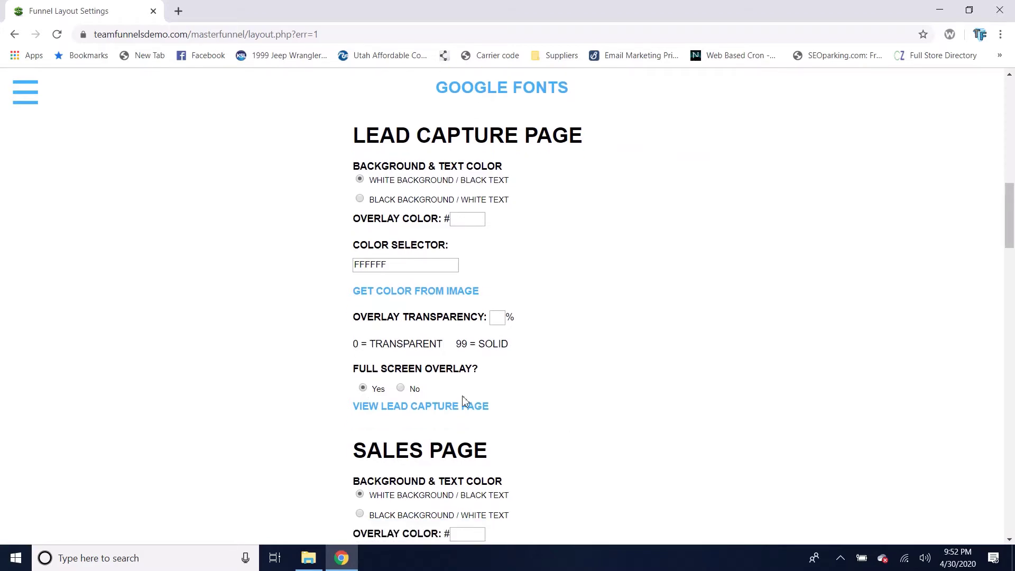
scroll(537, 365, up, 1)
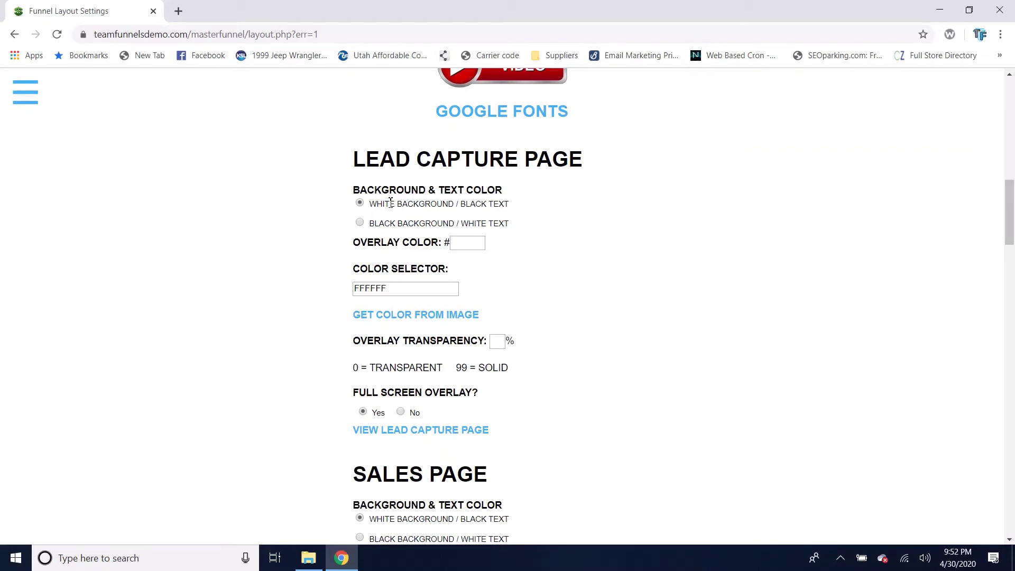
Pick the purple C273FF as the lead capture page's overlay color and set its overlay transparency to 99%
click(412, 287)
mouse_move(448, 318)
mouse_down()
mouse_move(434, 334)
mouse_move(462, 335)
mouse_move(449, 344)
mouse_move(451, 334)
mouse_up()
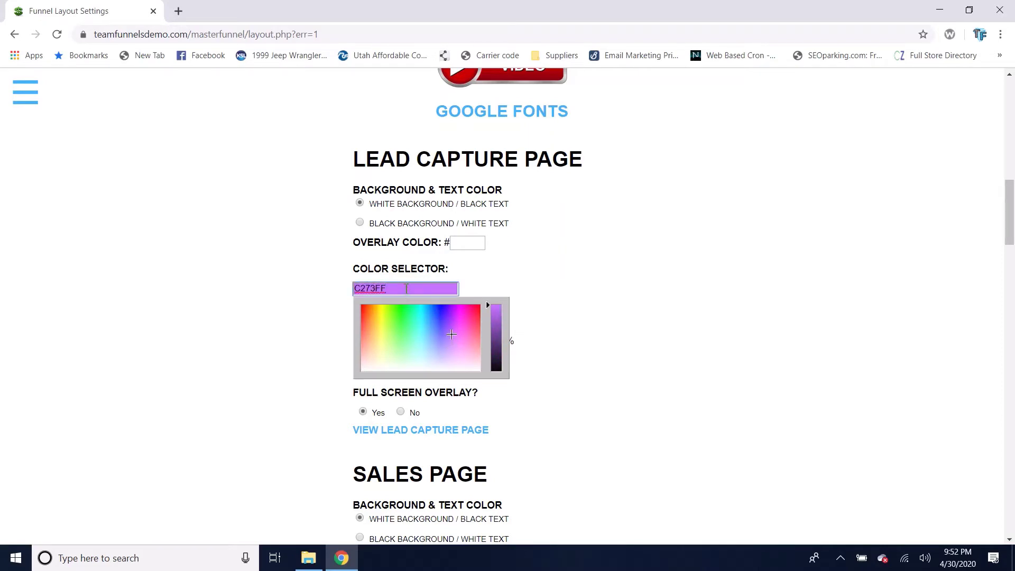
key(ctrl+a)
click(472, 247)
scroll(580, 325, down, 1)
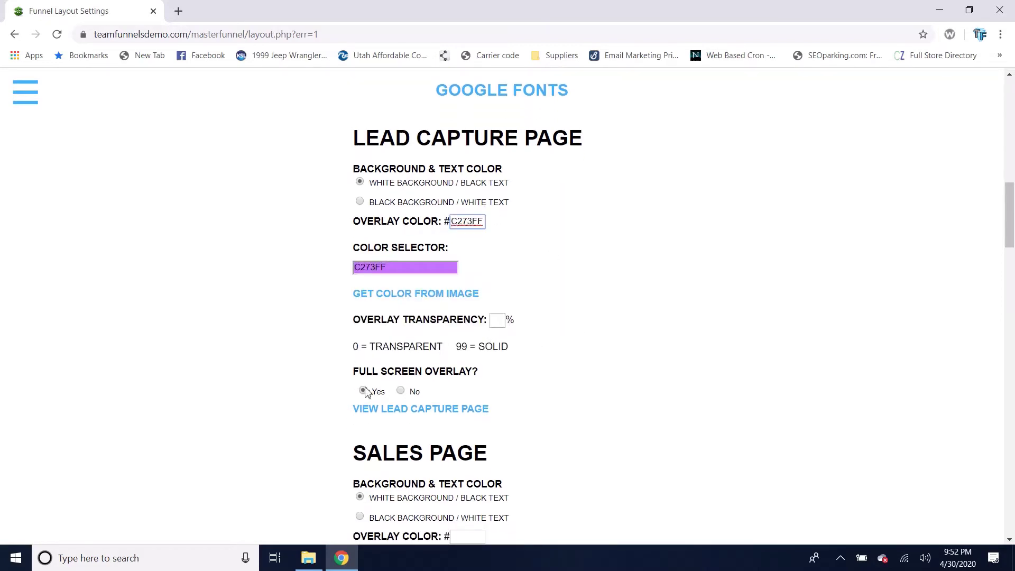
click(503, 320)
text(99)
Save the fonts and layout settings and view the funnel's landing page
scroll(673, 418, down, 20)
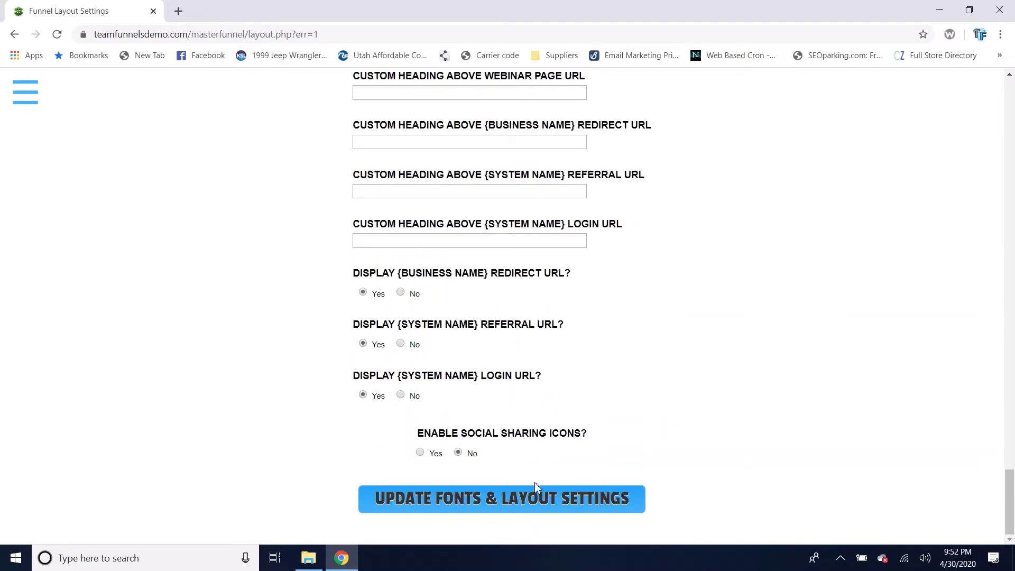
click(537, 499)
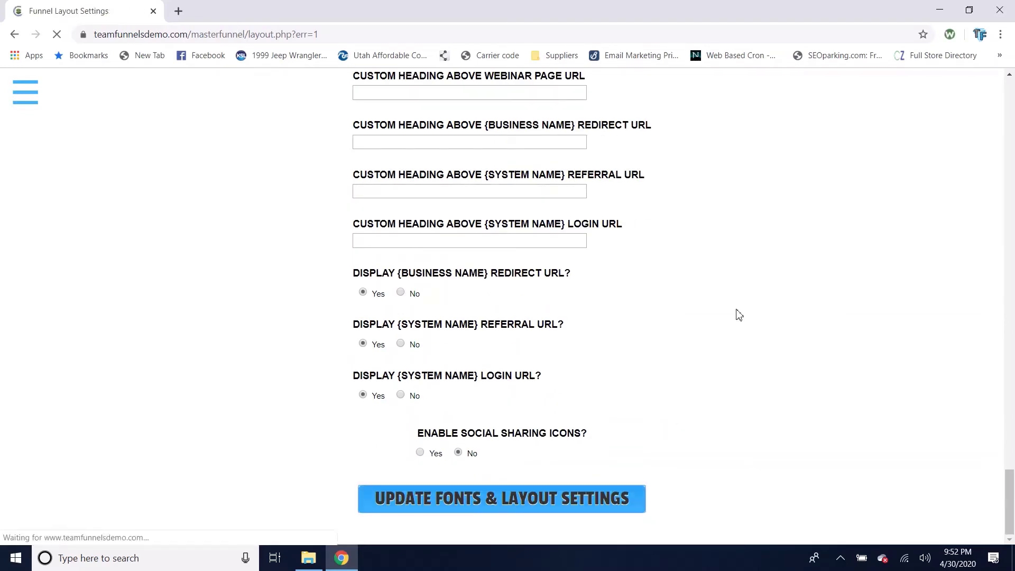
click(542, 242)
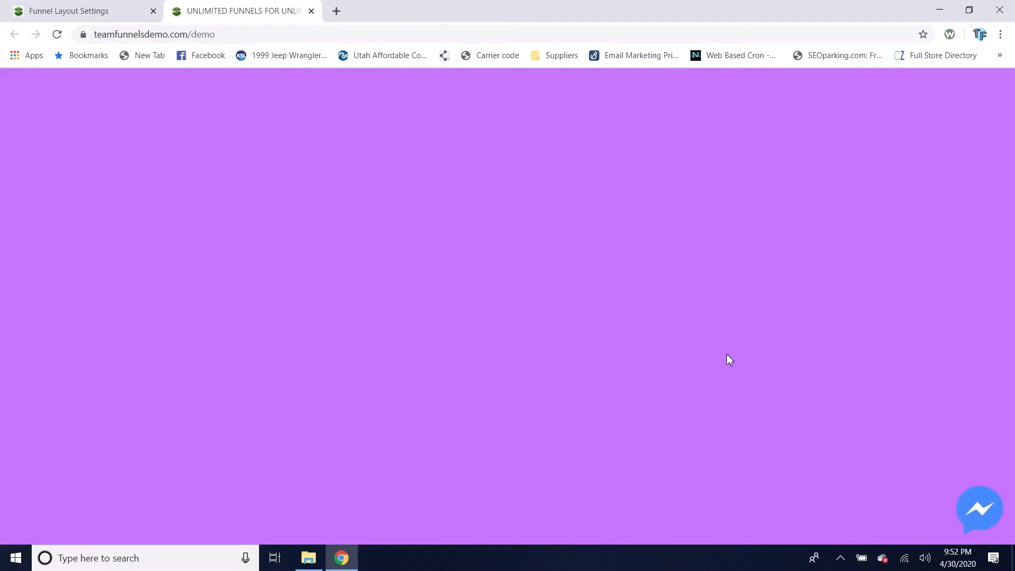
Switch back to the funnel layout settings and set the lead capture page's Full Screen Overlay to No
click(58, 10)
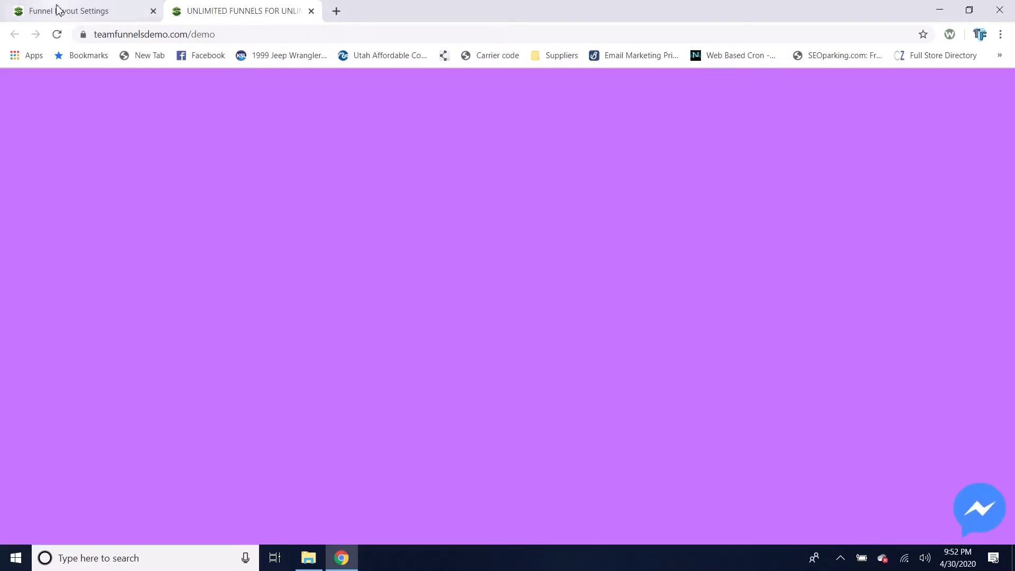
scroll(797, 297, down, 10)
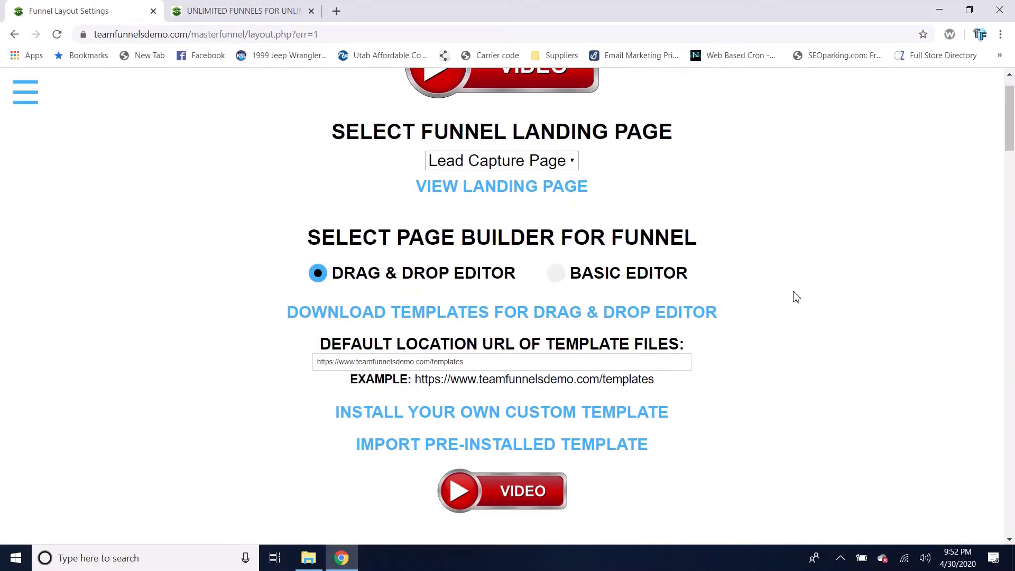
scroll(796, 297, down, 5)
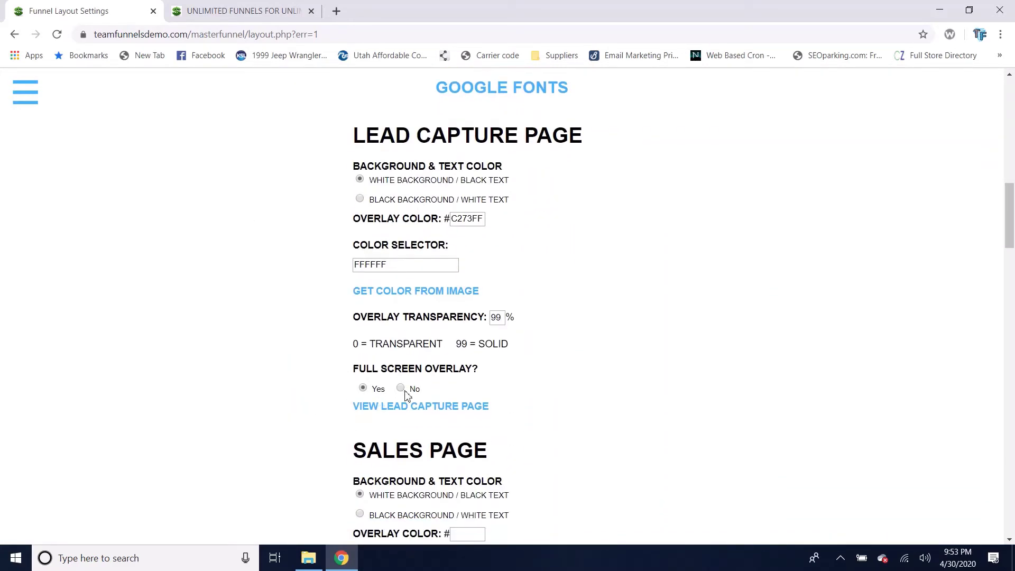
click(402, 390)
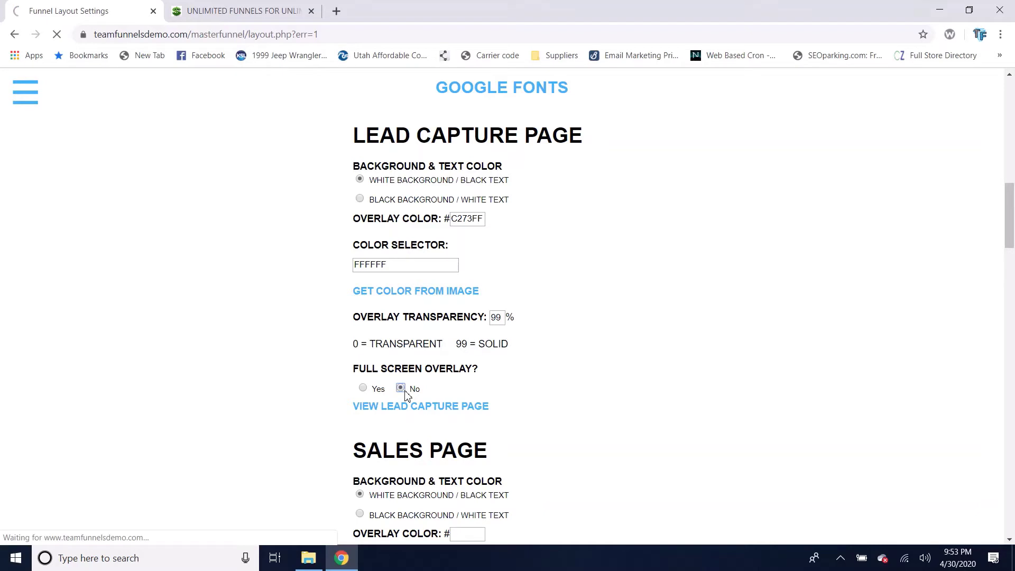
Reload the open landing page to check the changed overlay setting
click(244, 11)
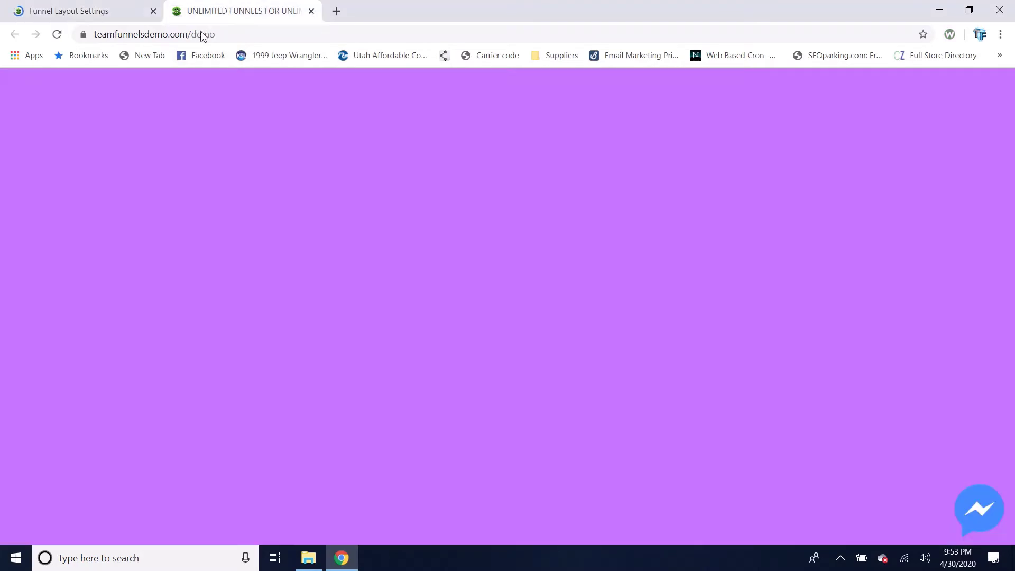
click(57, 35)
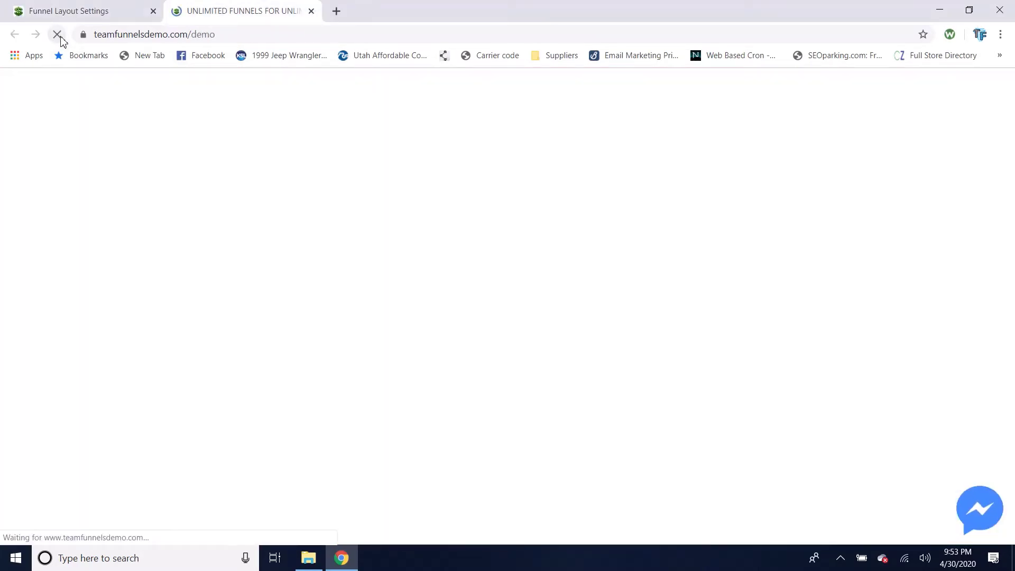
Set Color Overlay Canvas to Yes in the capture page builder and reload the landing page to check it
click(60, 37)
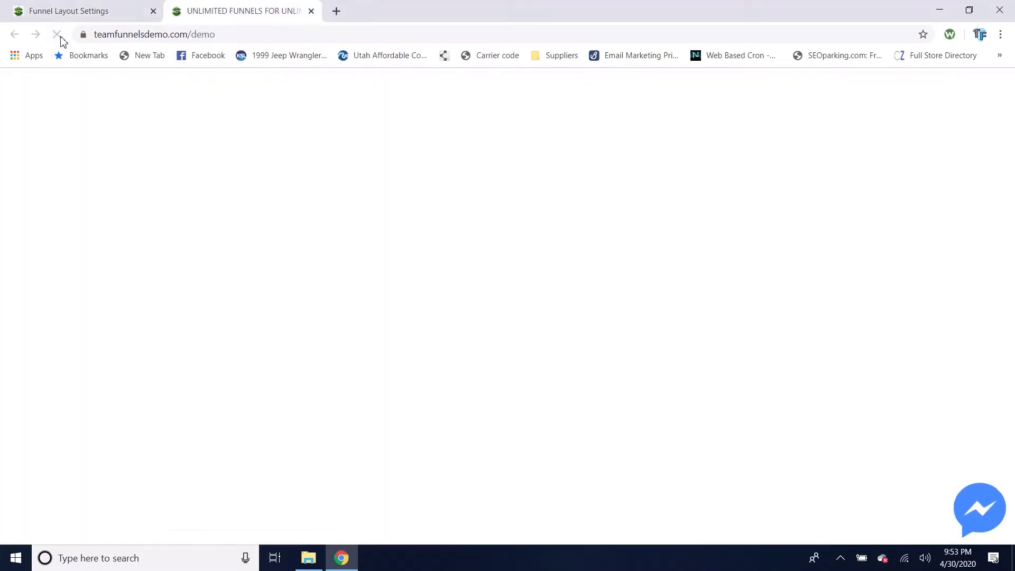
click(59, 6)
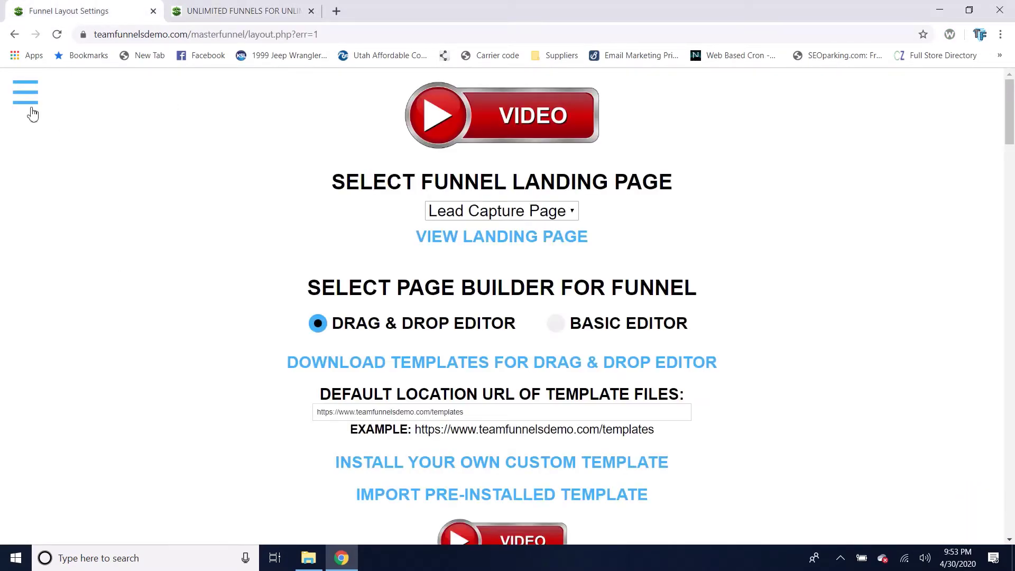
click(32, 110)
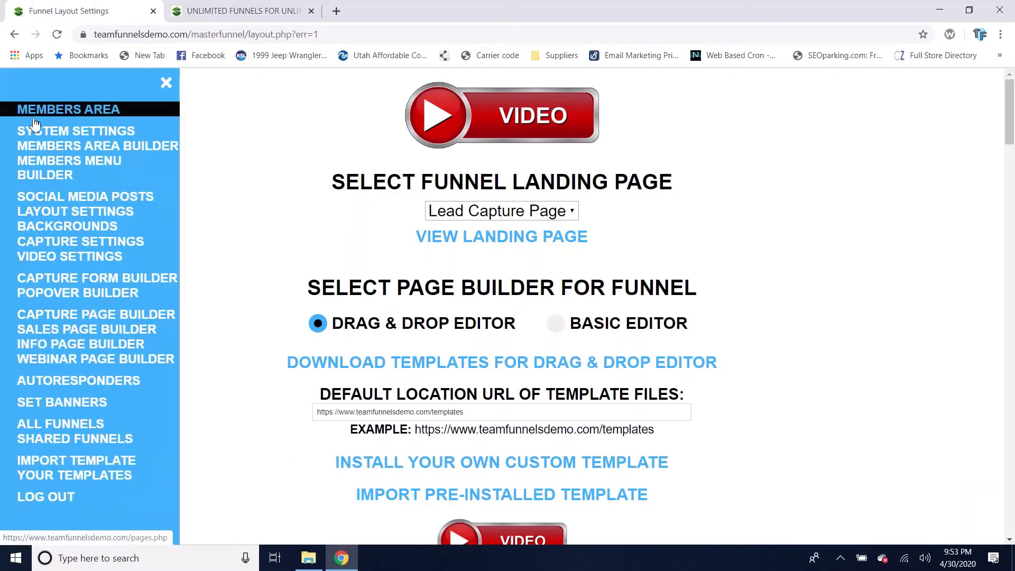
click(90, 301)
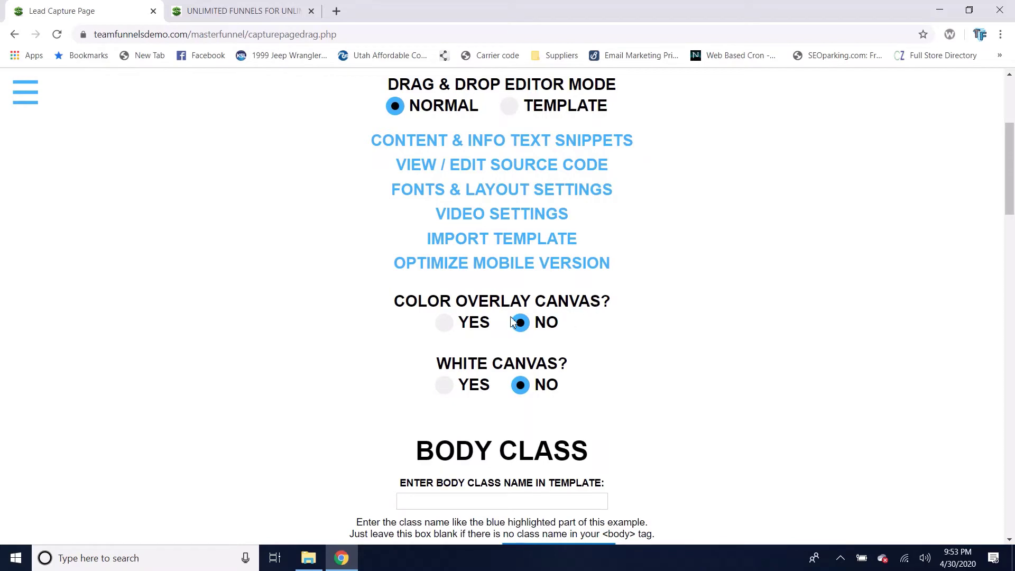
click(444, 324)
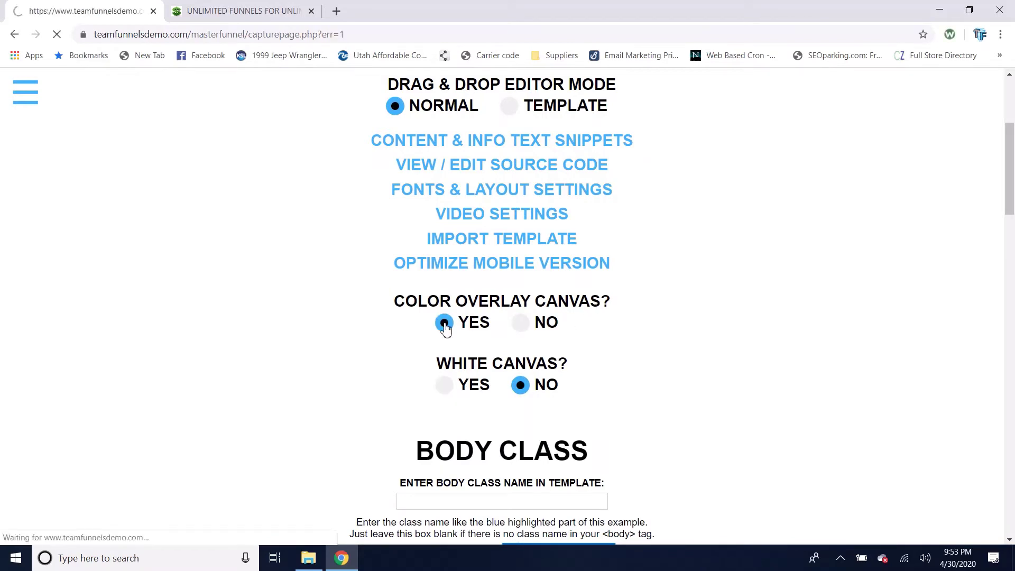
click(256, 13)
click(57, 35)
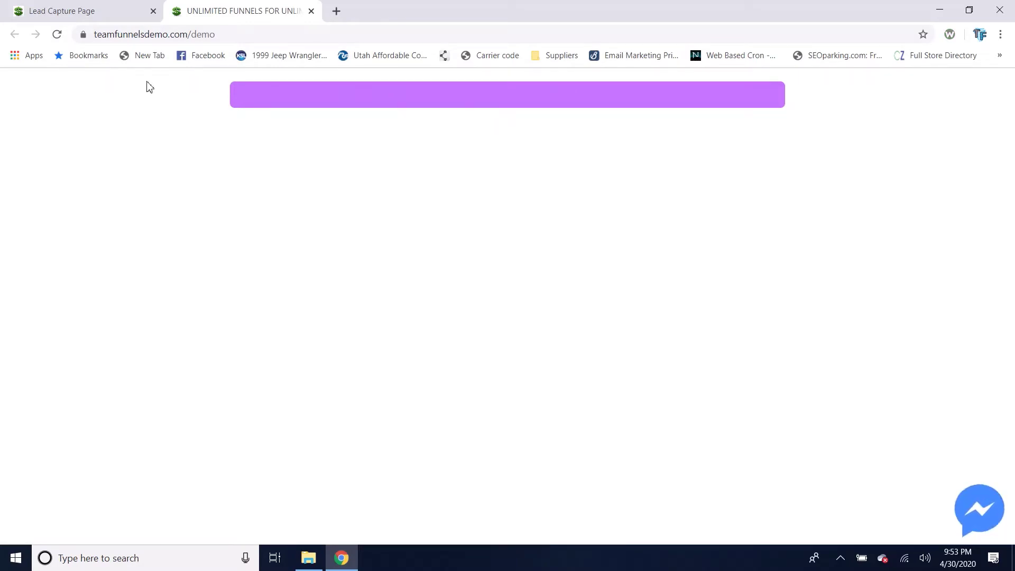
Open the Backgrounds settings and review the lead capture page's background image and background video fields
click(111, 7)
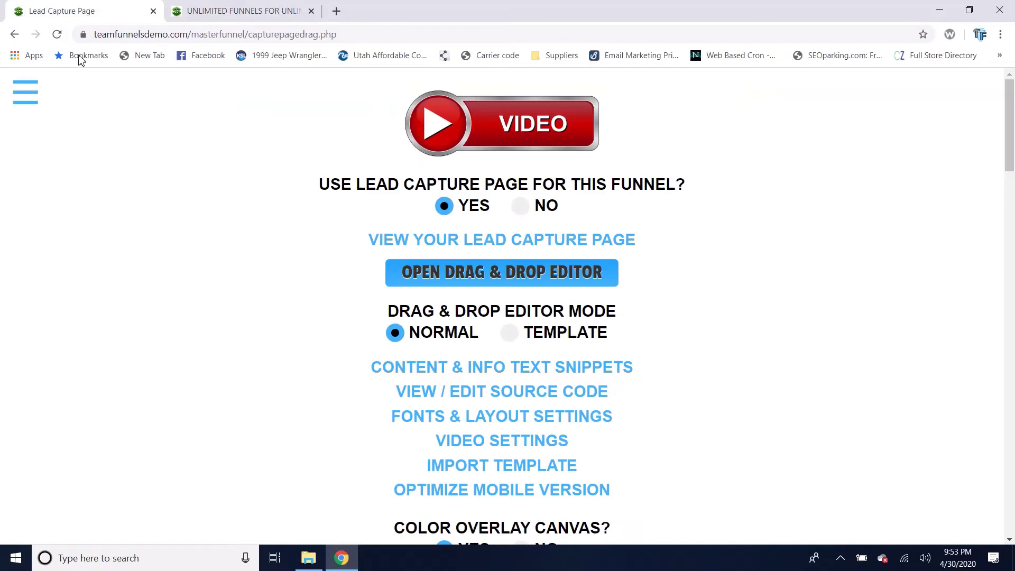
click(37, 100)
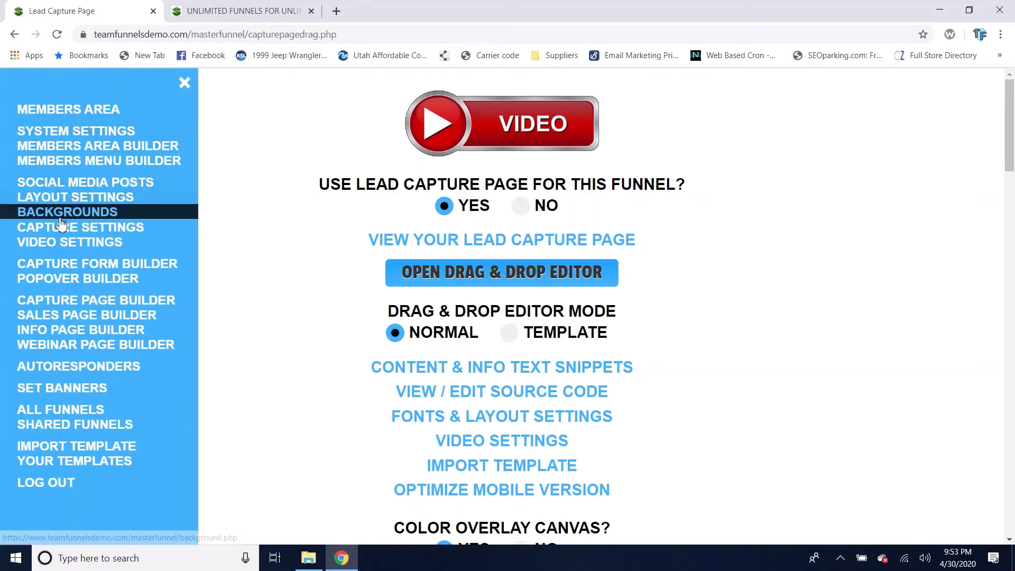
click(61, 223)
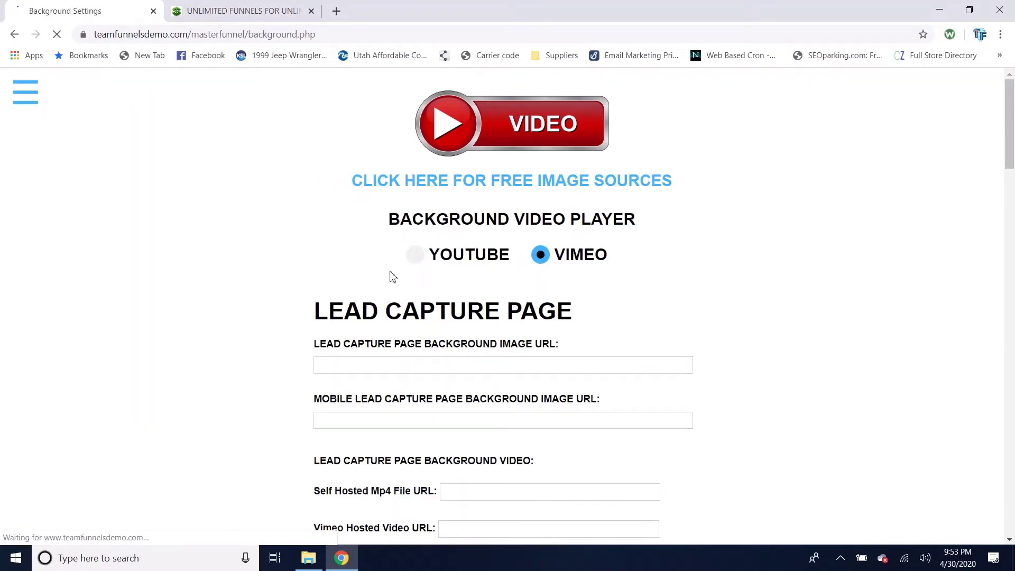
scroll(610, 371, down, 1)
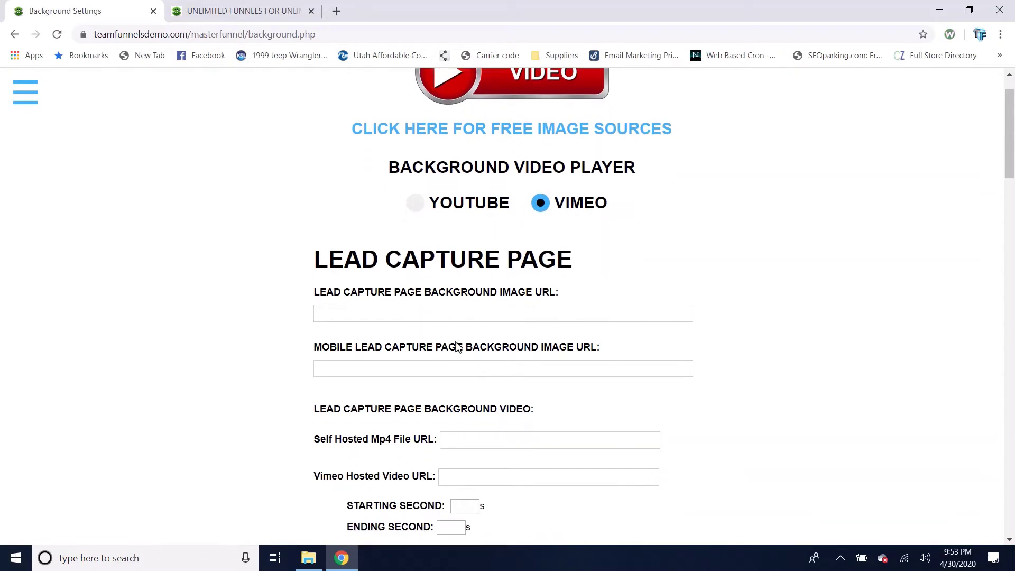
scroll(486, 371, down, 2)
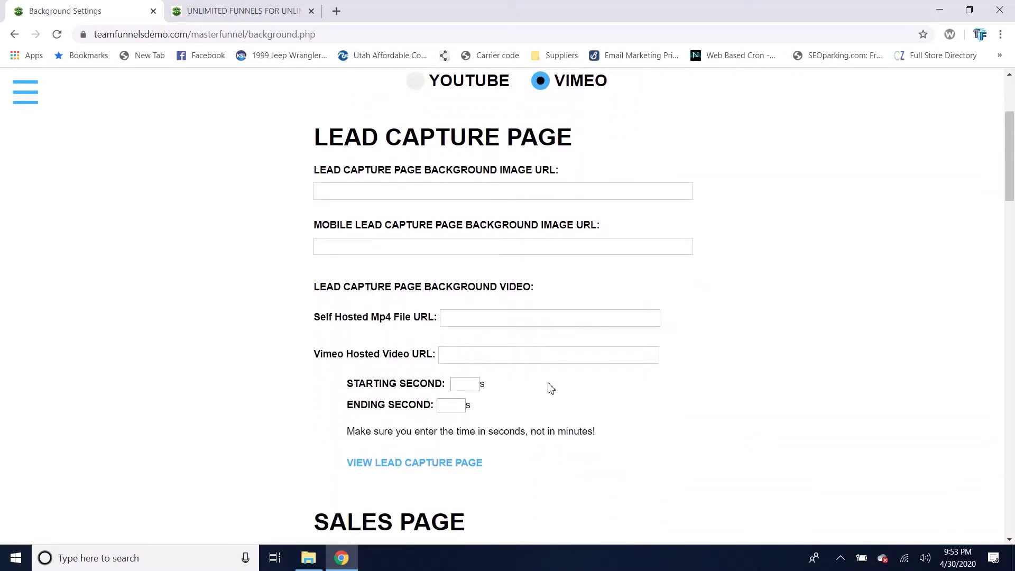
scroll(552, 399, up, 3)
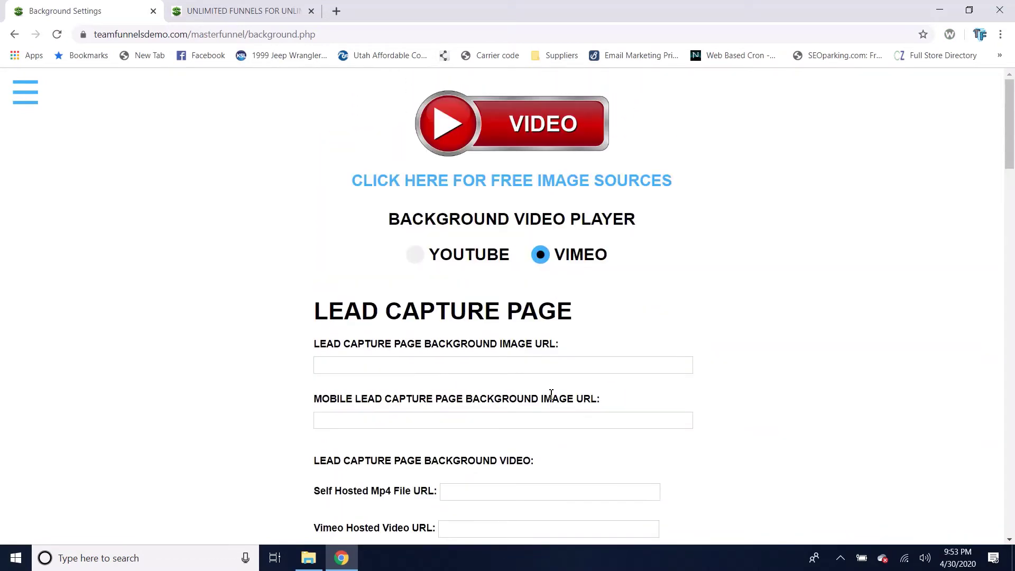
Open the funnel layout settings and take another look at the landing page's overlay before returning to them
click(27, 87)
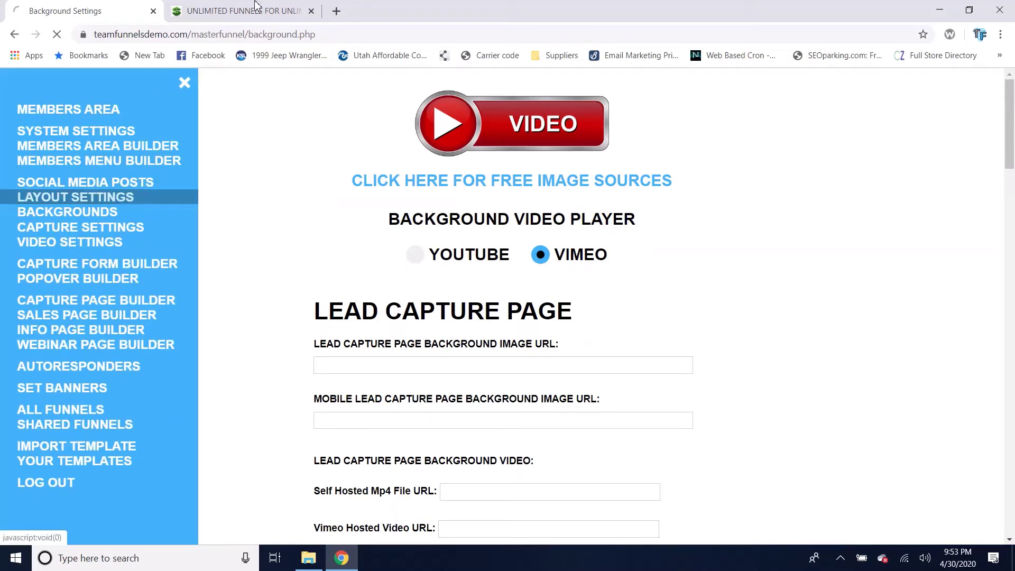
click(240, 11)
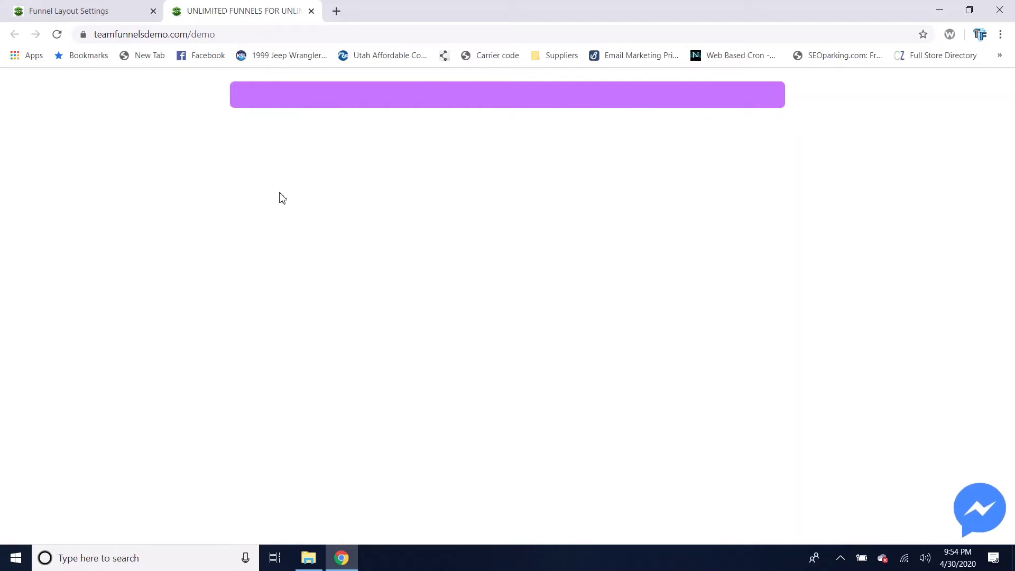
click(96, 11)
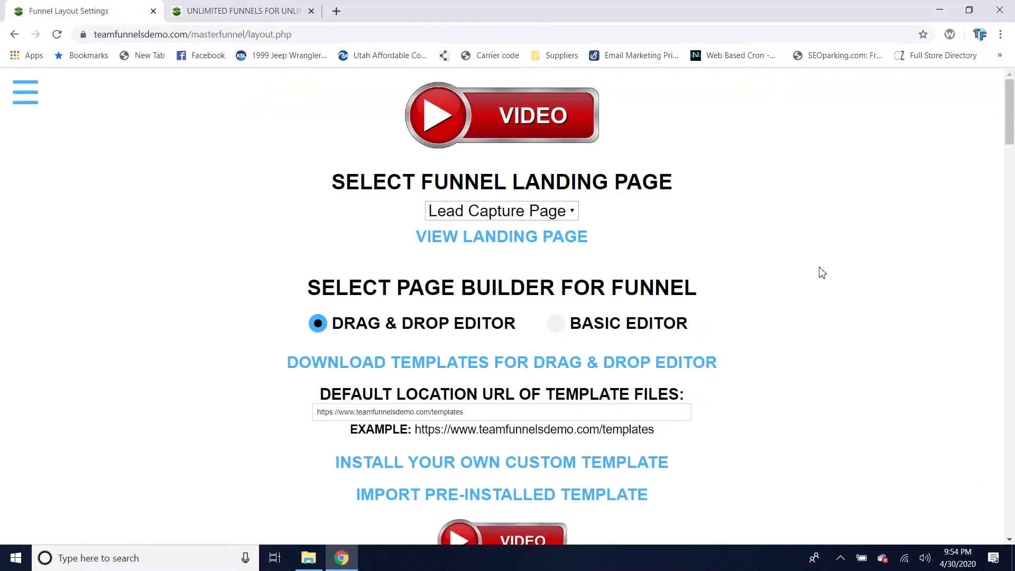
Set the lead capture page's overlay transparency to 50%, submit the settings, and reload the landing page
scroll(823, 273, down, 20)
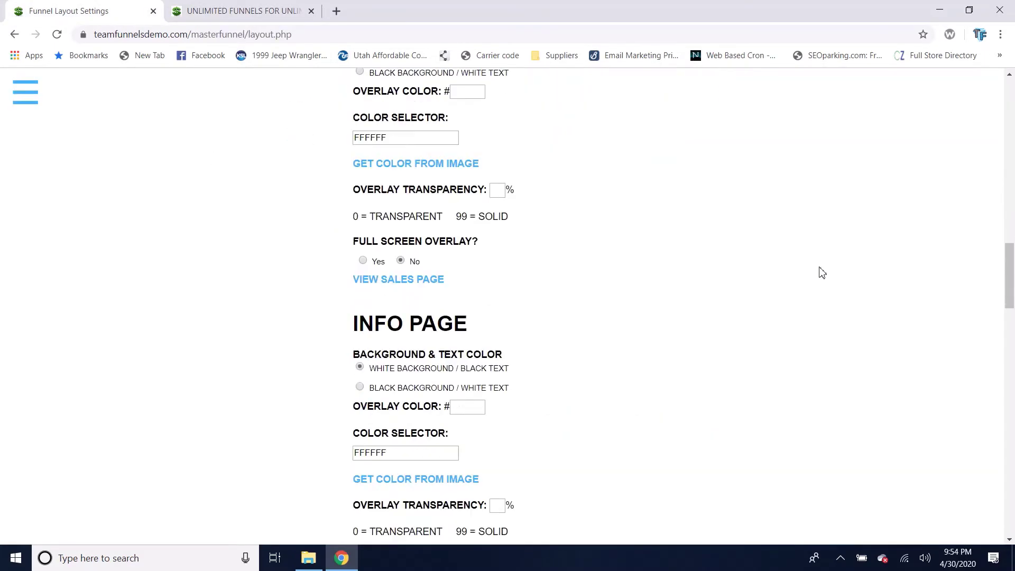
scroll(822, 273, down, 7)
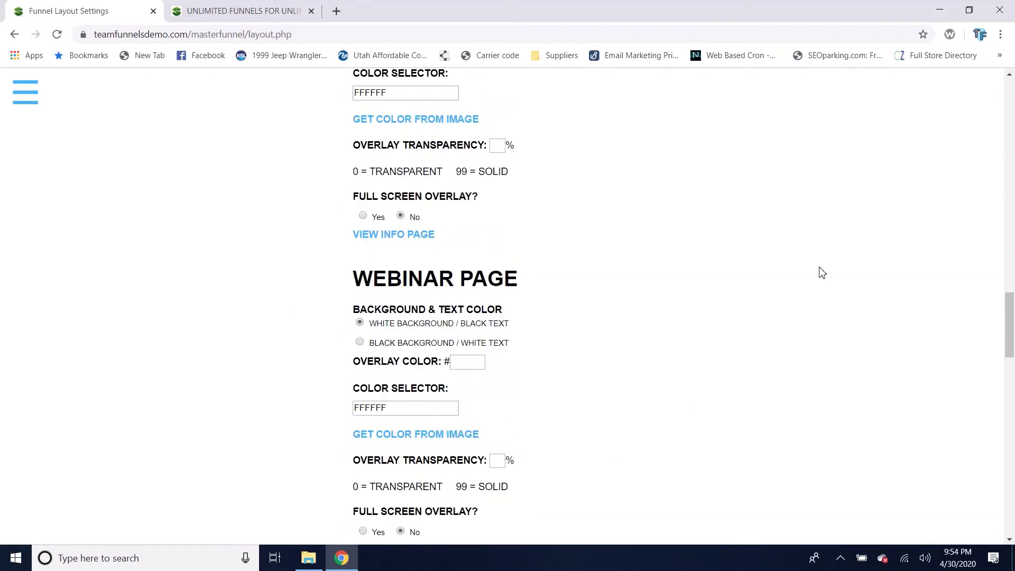
scroll(823, 273, up, 4)
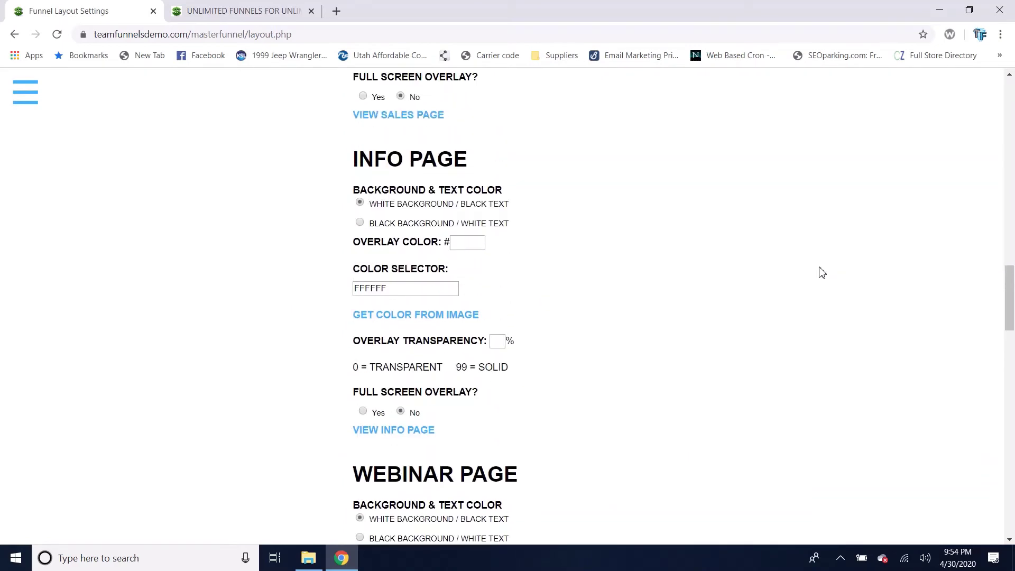
scroll(822, 273, up, 5)
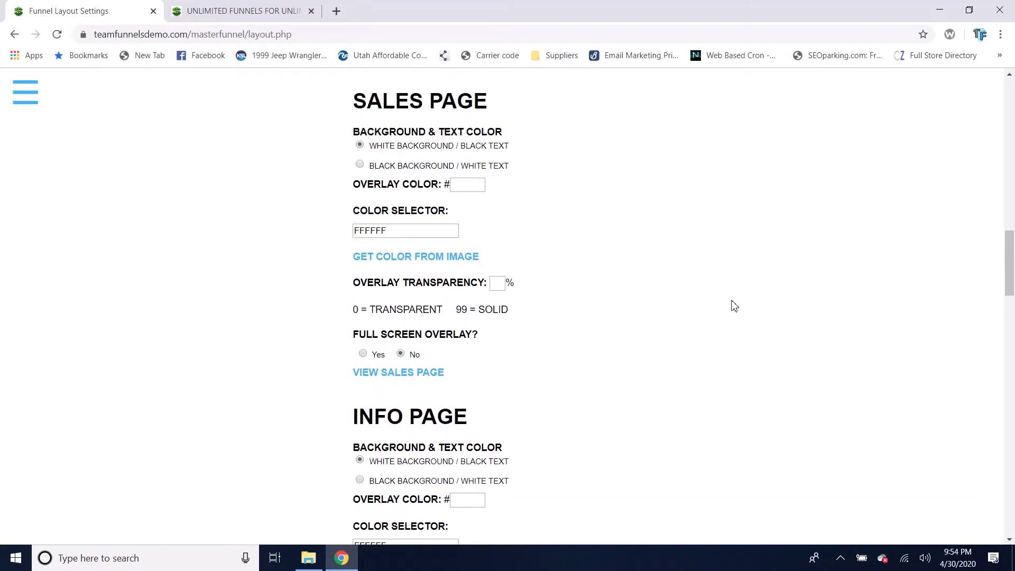
scroll(734, 306, up, 4)
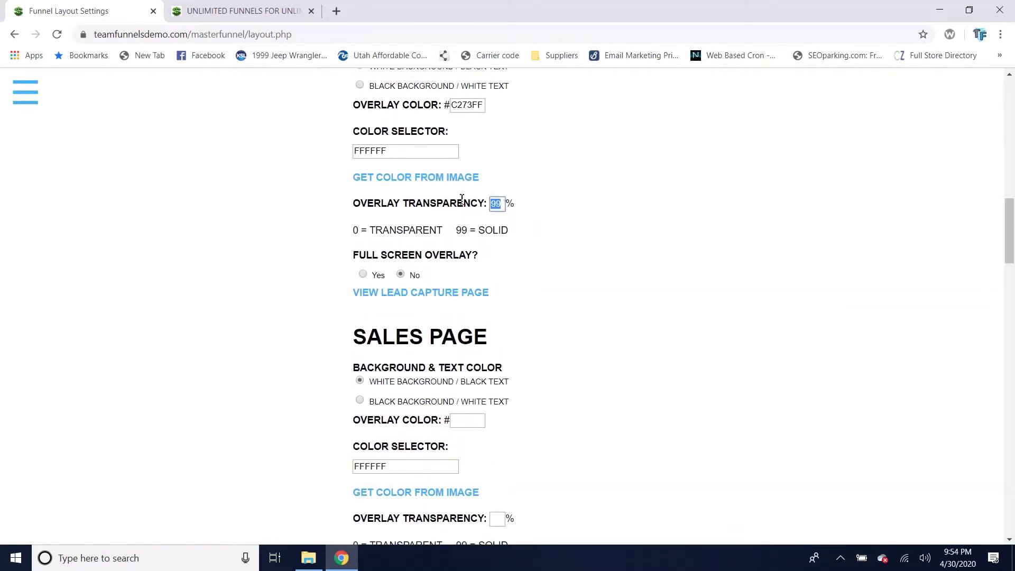
text(50)
key(Return)
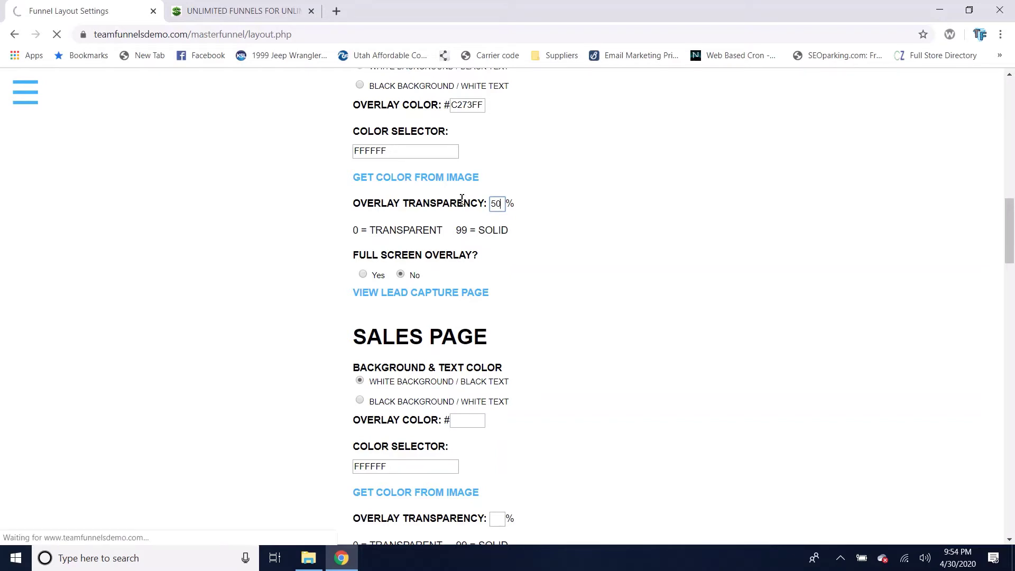
click(244, 10)
click(58, 34)
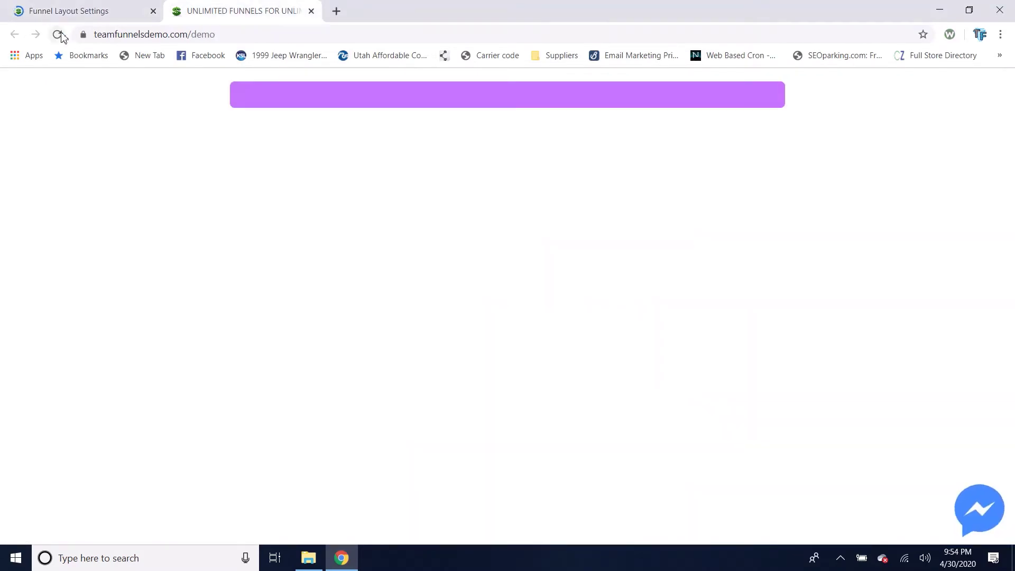
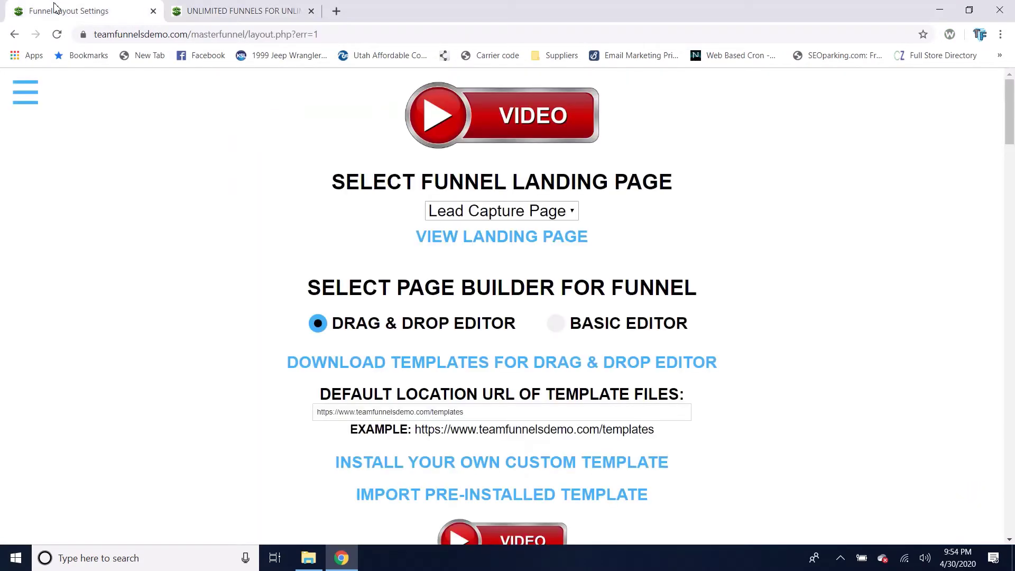
View the Backgrounds settings once more and return to the funnel layout settings
click(29, 91)
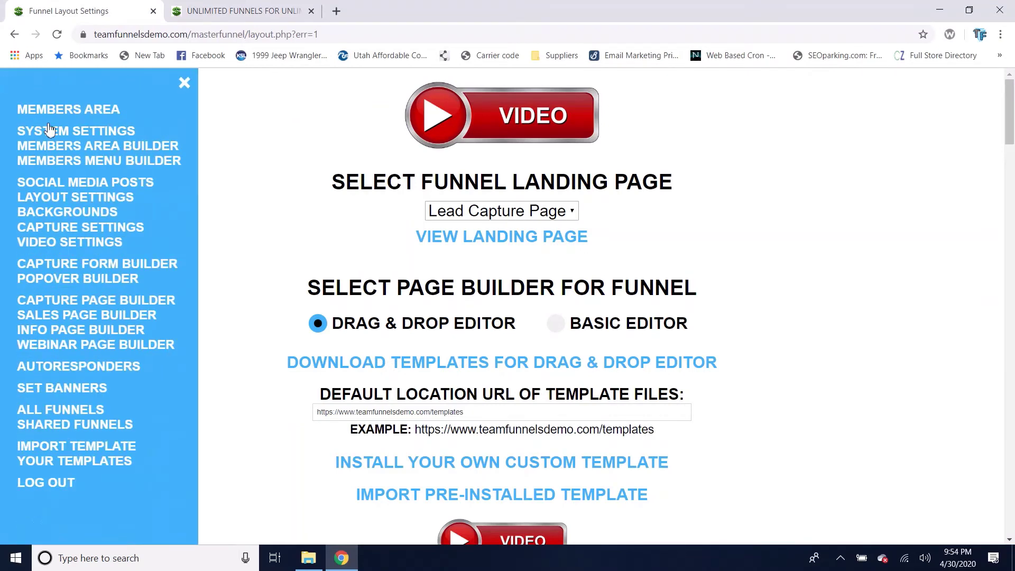
click(65, 212)
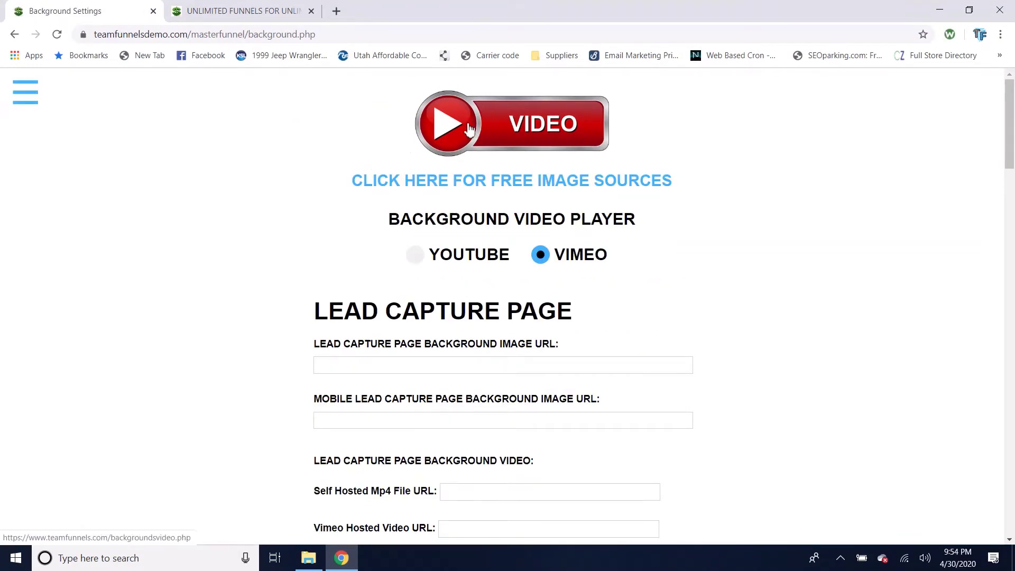
click(39, 110)
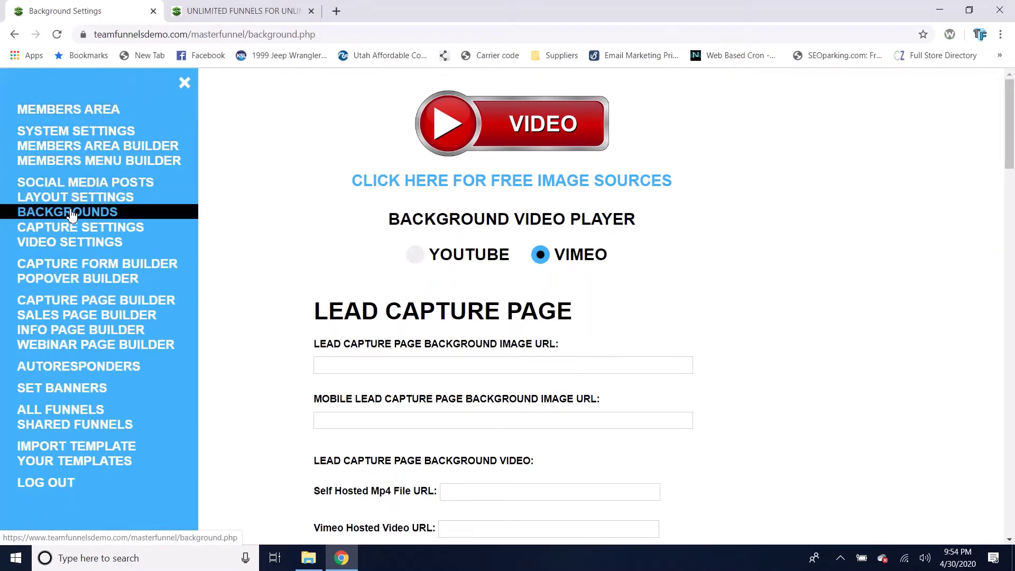
click(72, 197)
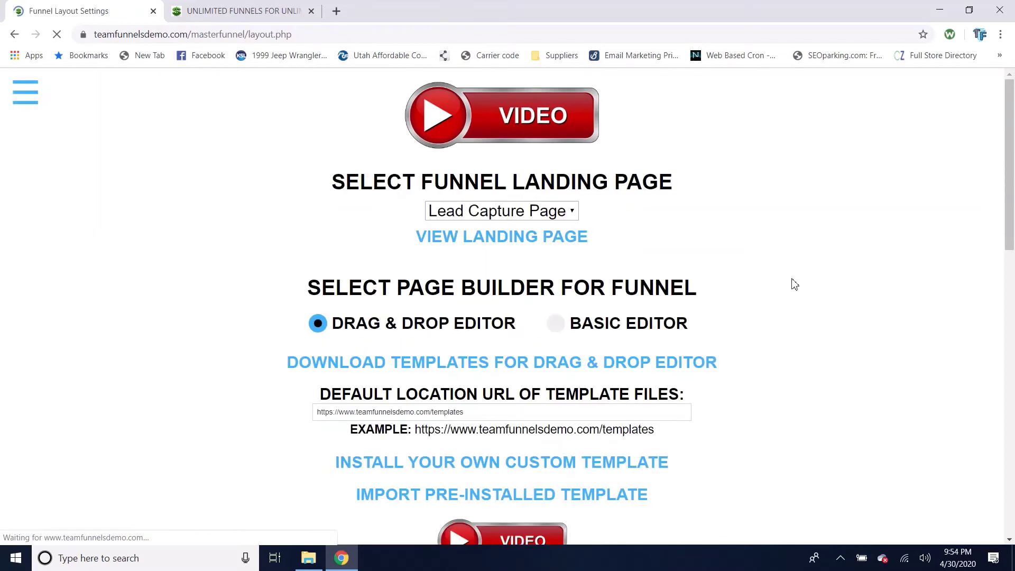
Review the overlay options for the sales, info, webinar, registration, login and members area pages, down to the custom URL headings
scroll(861, 306, down, 7)
scroll(865, 307, down, 8)
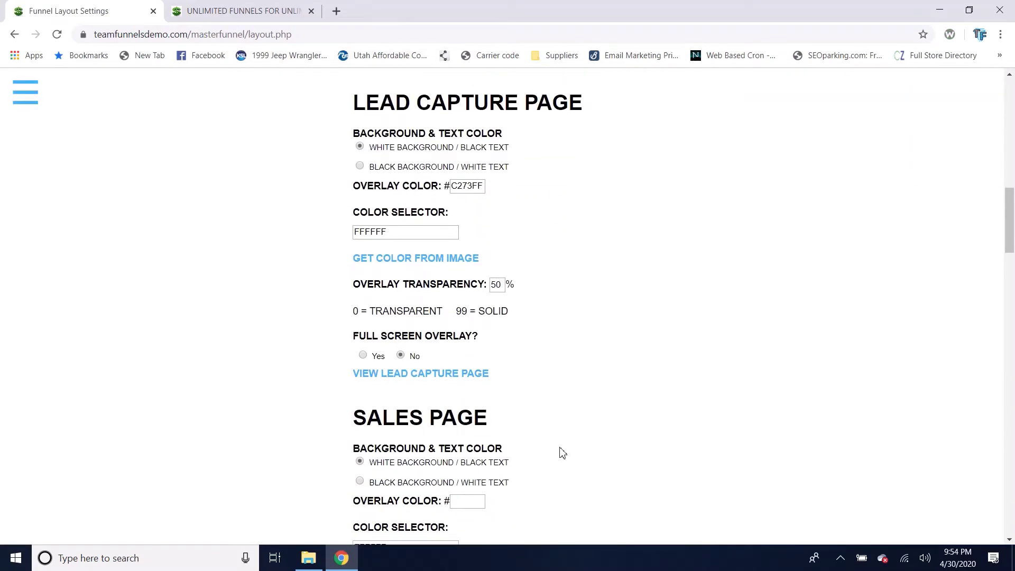
scroll(562, 453, down, 1)
scroll(545, 352, down, 2)
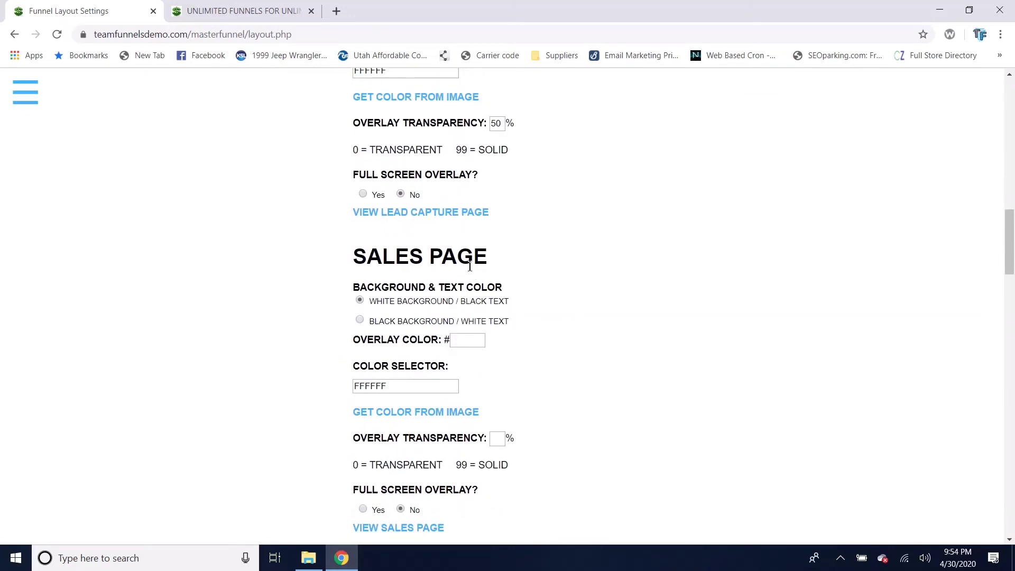
scroll(651, 337, down, 3)
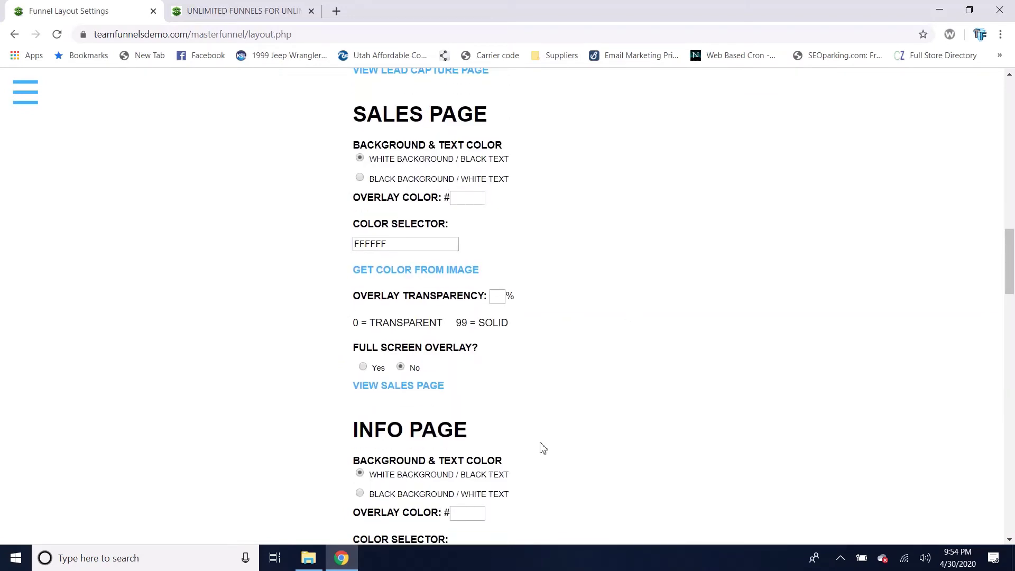
scroll(543, 448, down, 12)
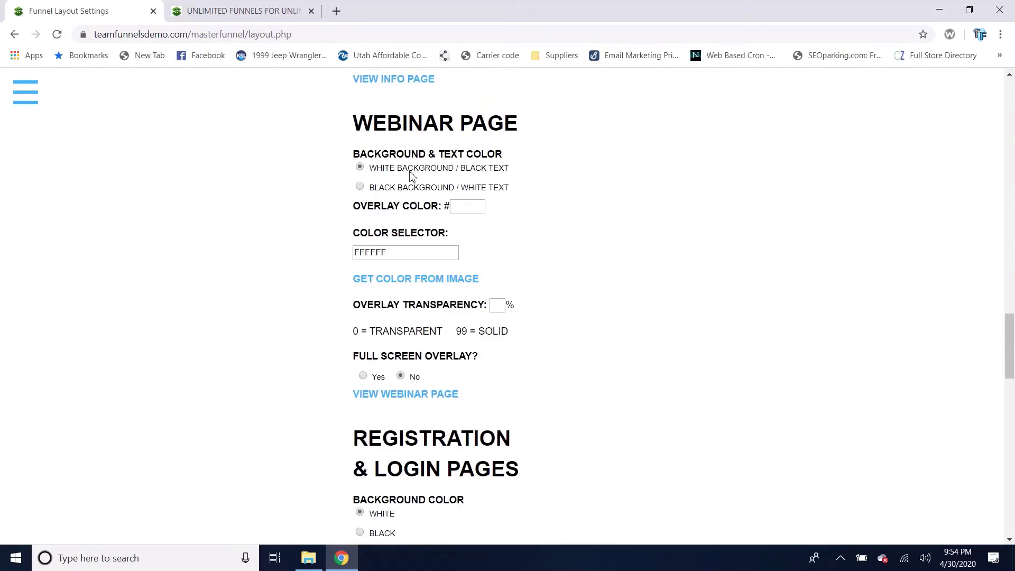
scroll(601, 324, down, 7)
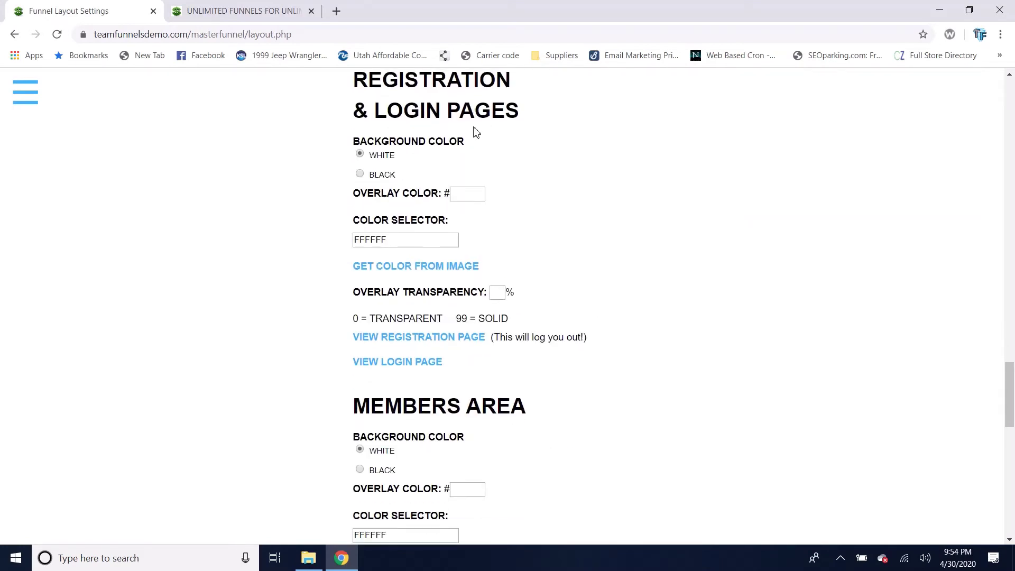
scroll(624, 324, down, 5)
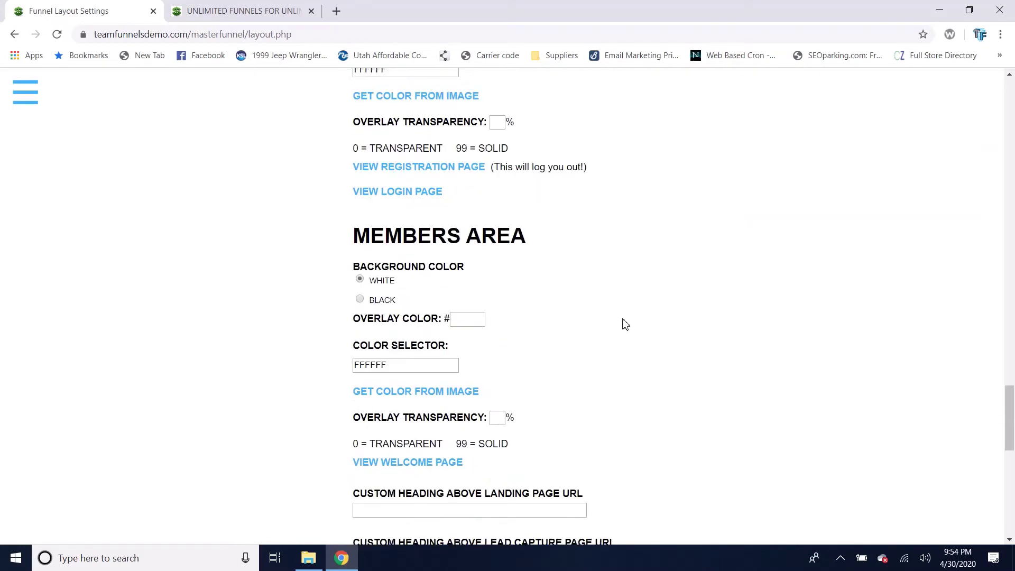
scroll(681, 307, down, 3)
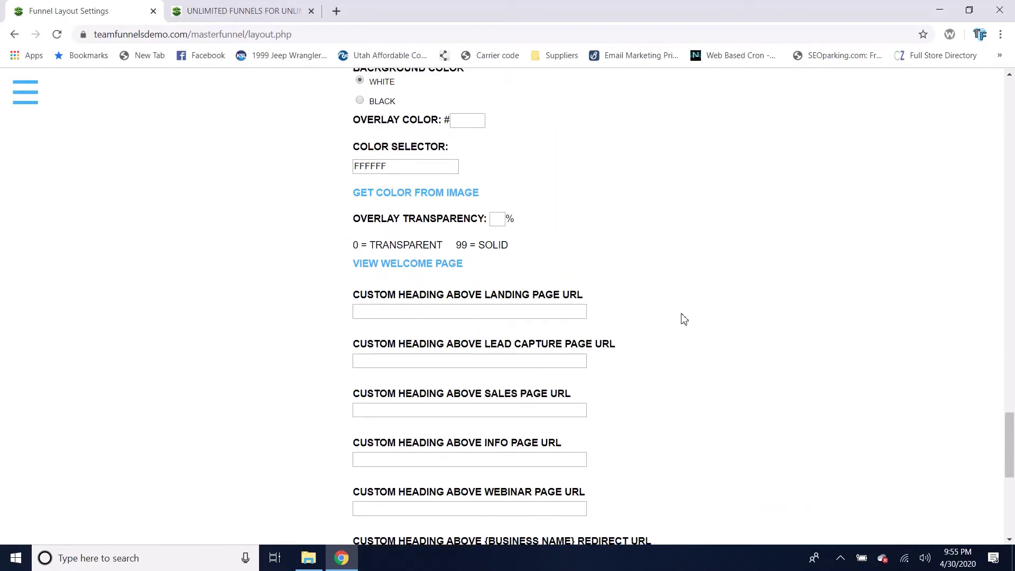
scroll(684, 319, down, 1)
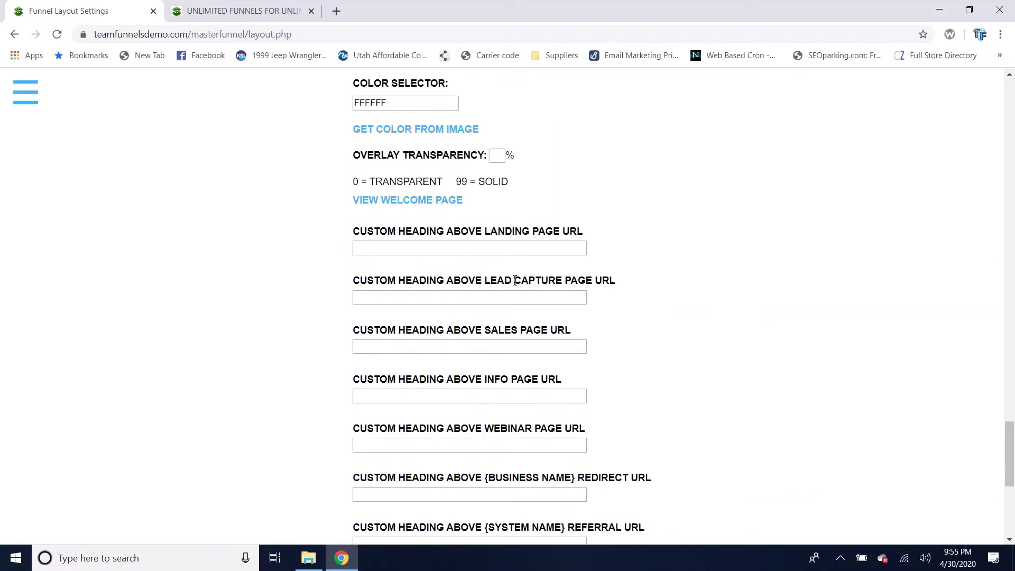
Open the members area and review the headings above the landing, sales, info, webinar, redirect, referral and login URLs
scroll(657, 294, down, 1)
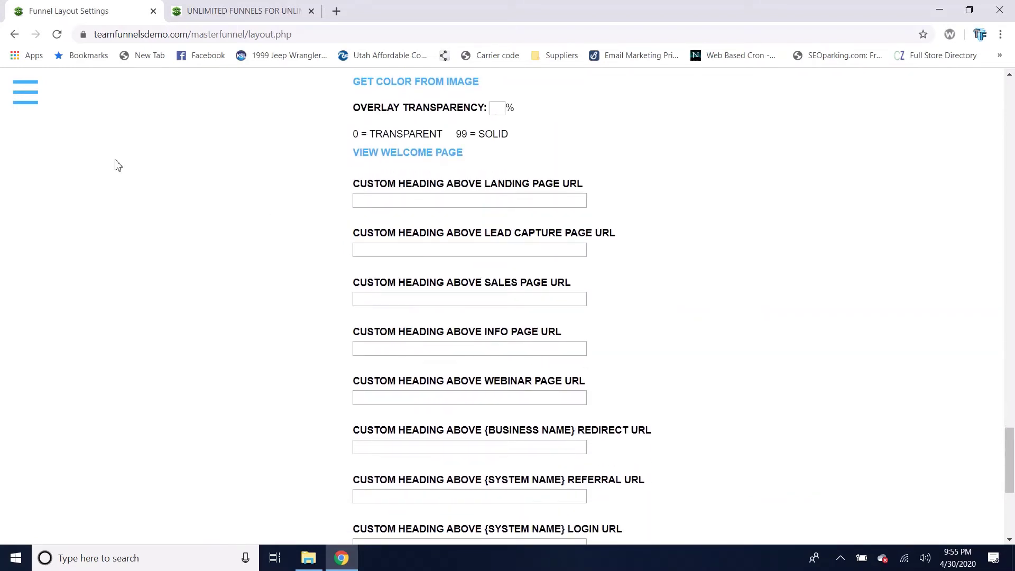
click(26, 94)
click(58, 110)
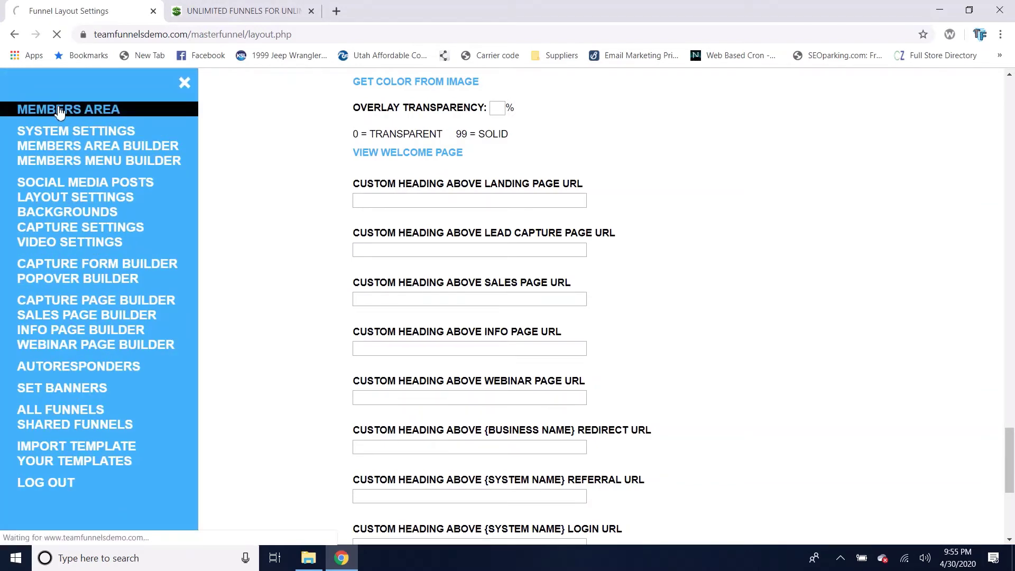
scroll(612, 300, down, 2)
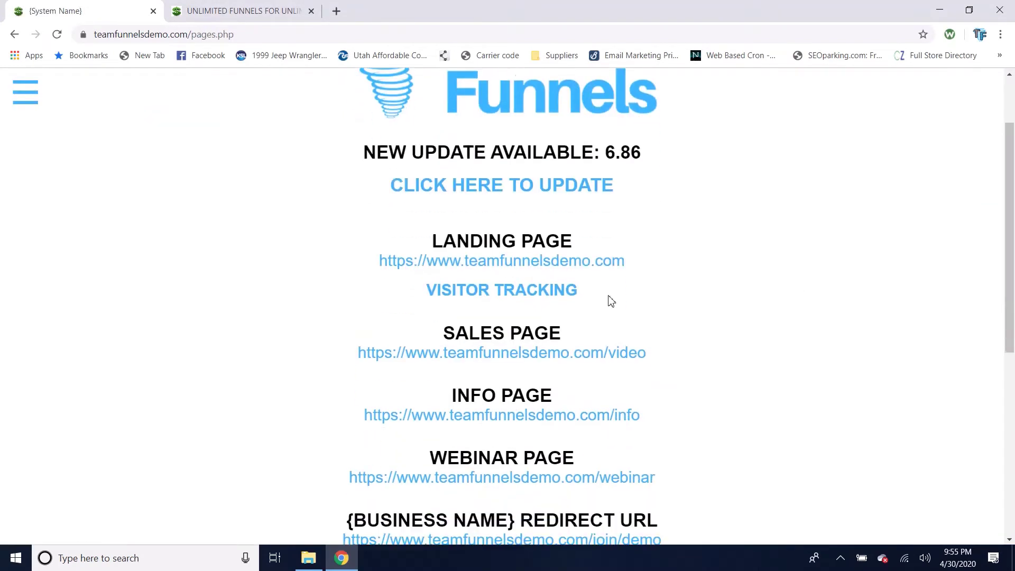
scroll(584, 290, down, 4)
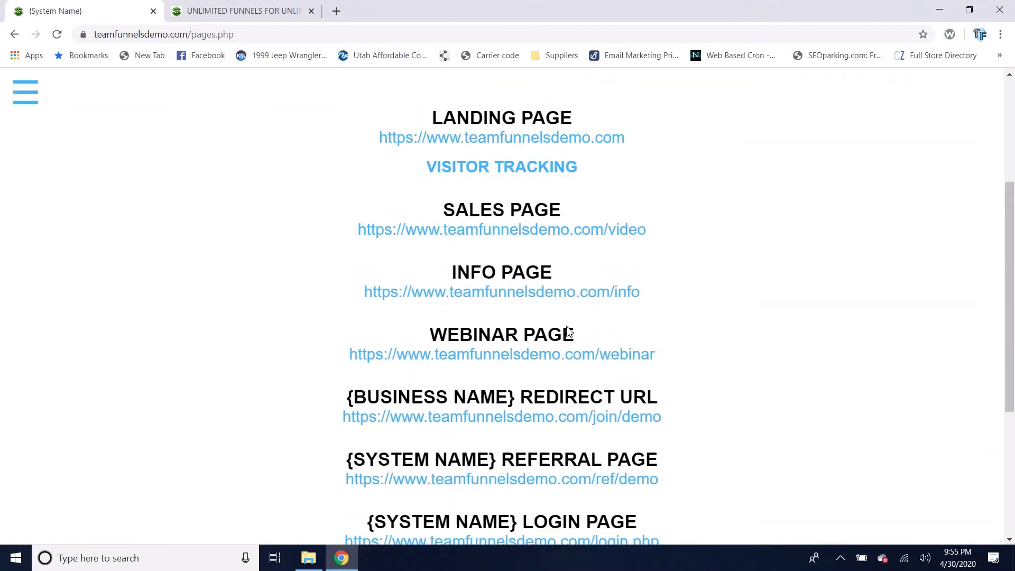
scroll(619, 179, up, 1)
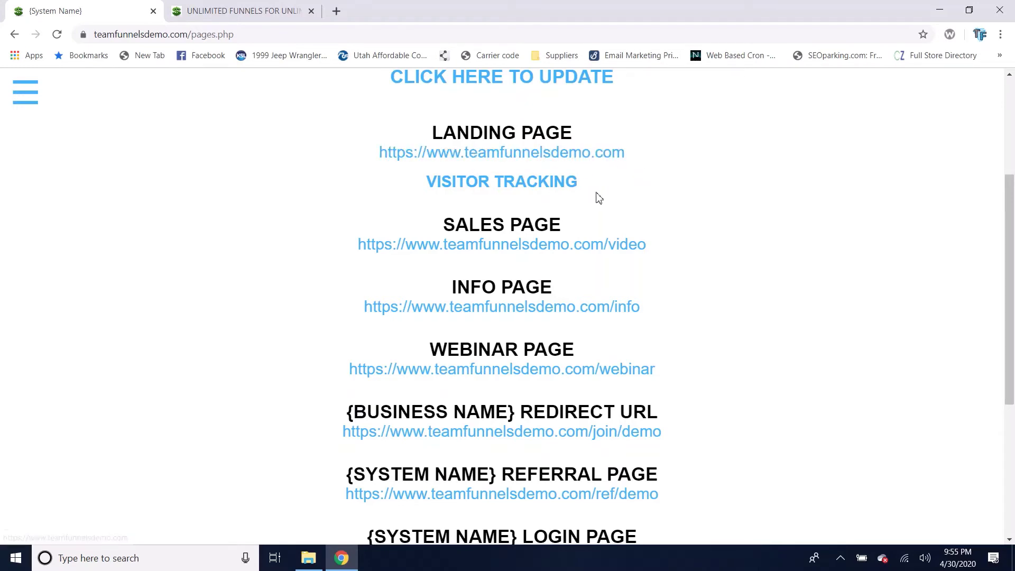
scroll(628, 208, down, 1)
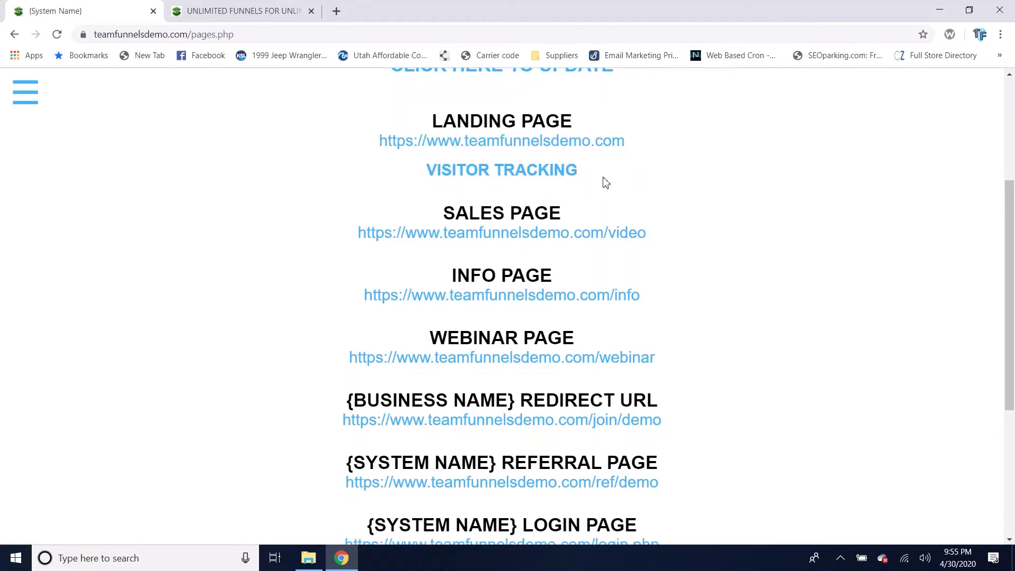
scroll(644, 181, up, 1)
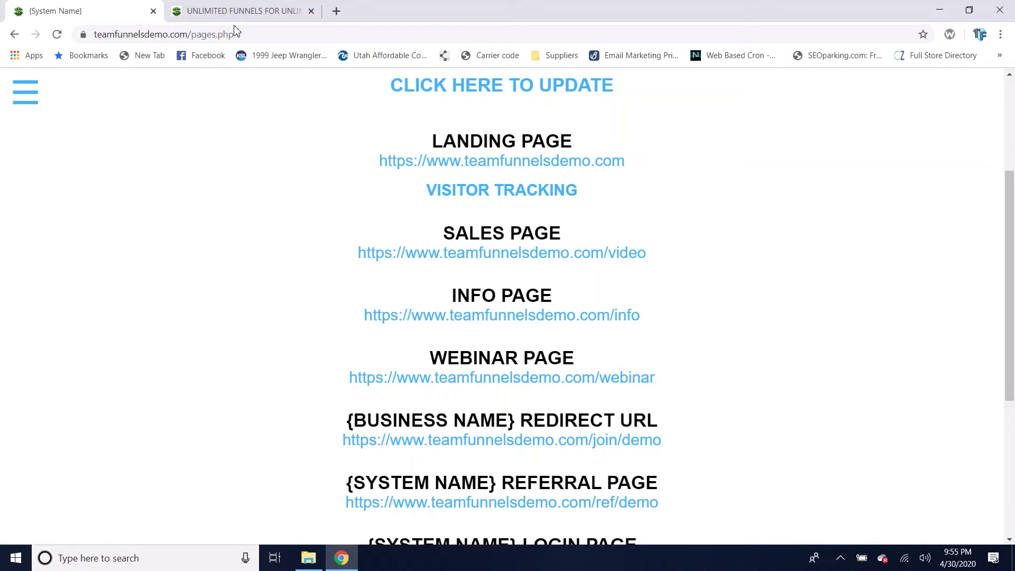
Return to the funnel layout settings, set the custom heading above the landing page URL to "PROMOTE THIS LINK", and submit it
click(20, 98)
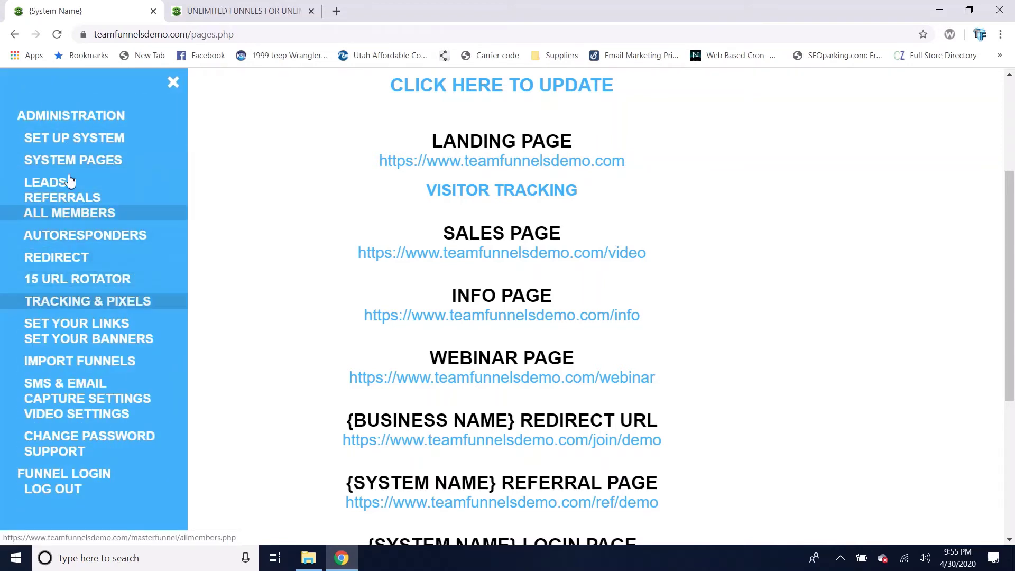
scroll(791, 295, down, 6)
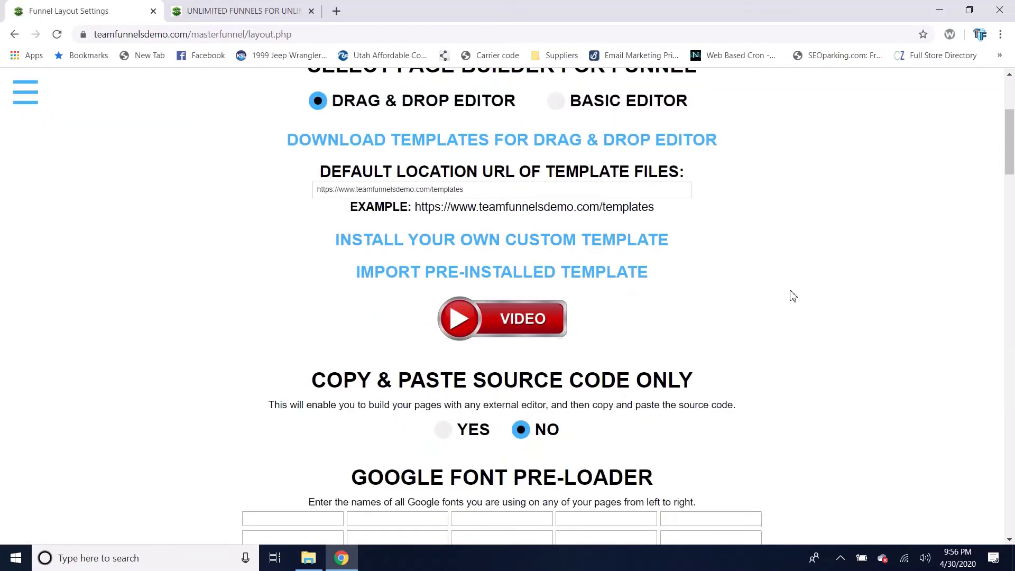
scroll(792, 295, down, 20)
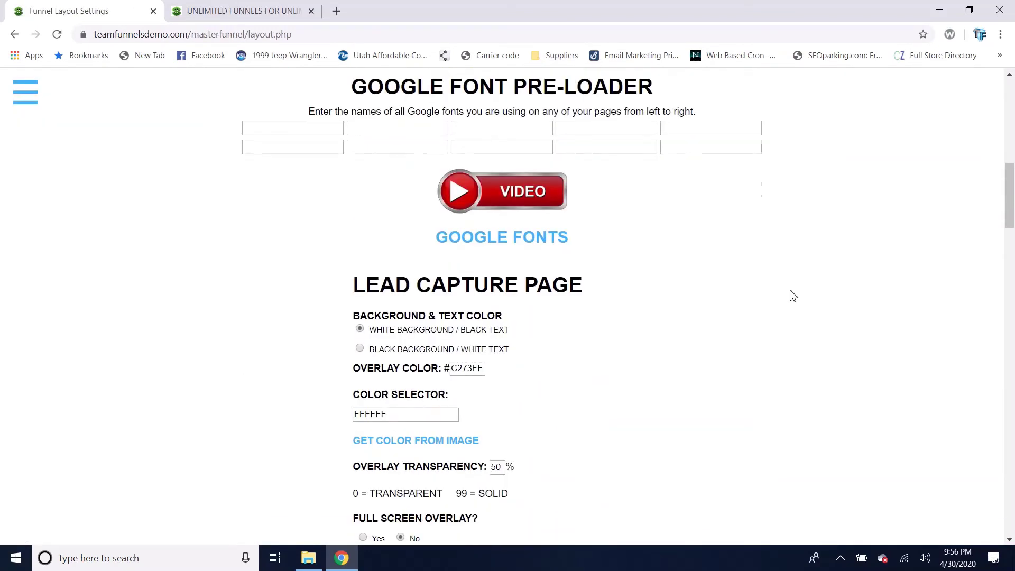
scroll(793, 296, down, 20)
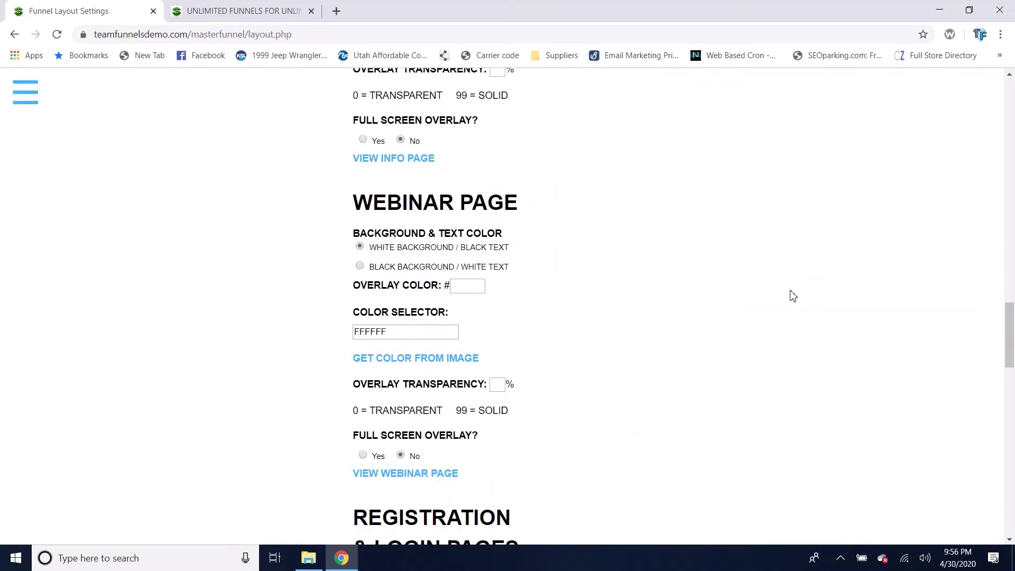
scroll(793, 296, down, 9)
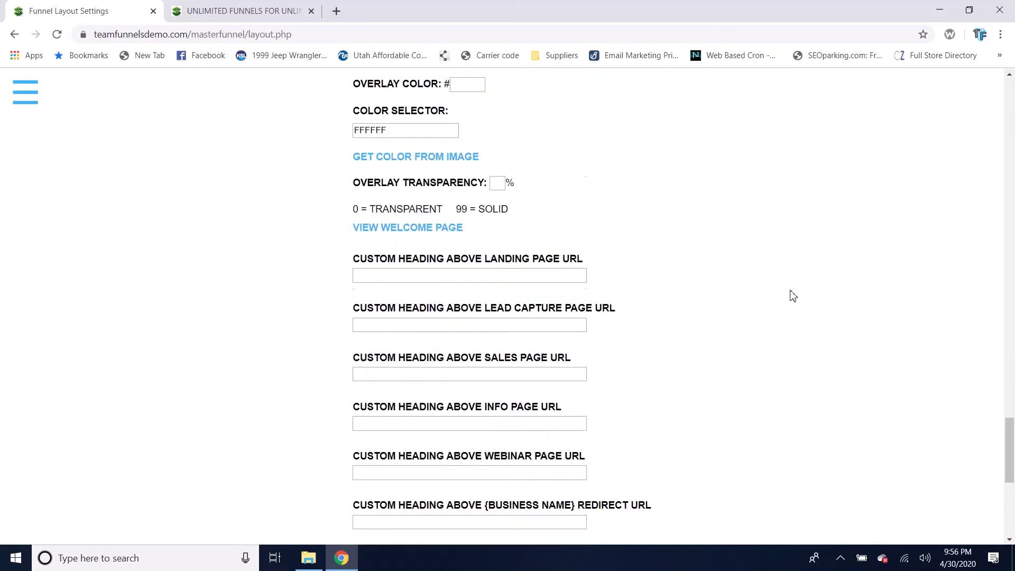
scroll(794, 296, up, 8)
scroll(793, 294, down, 1)
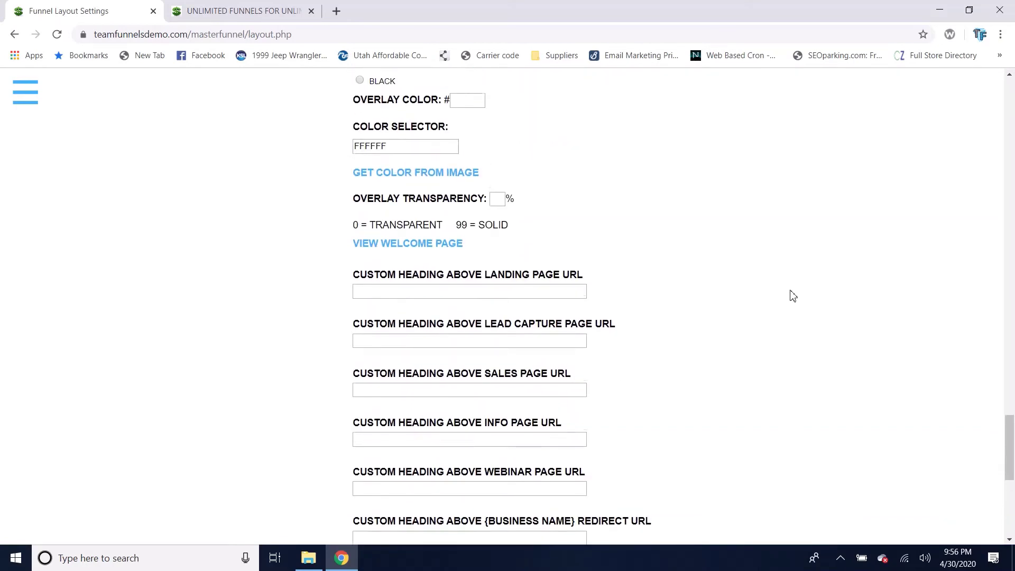
scroll(490, 229, down, 1)
click(490, 239)
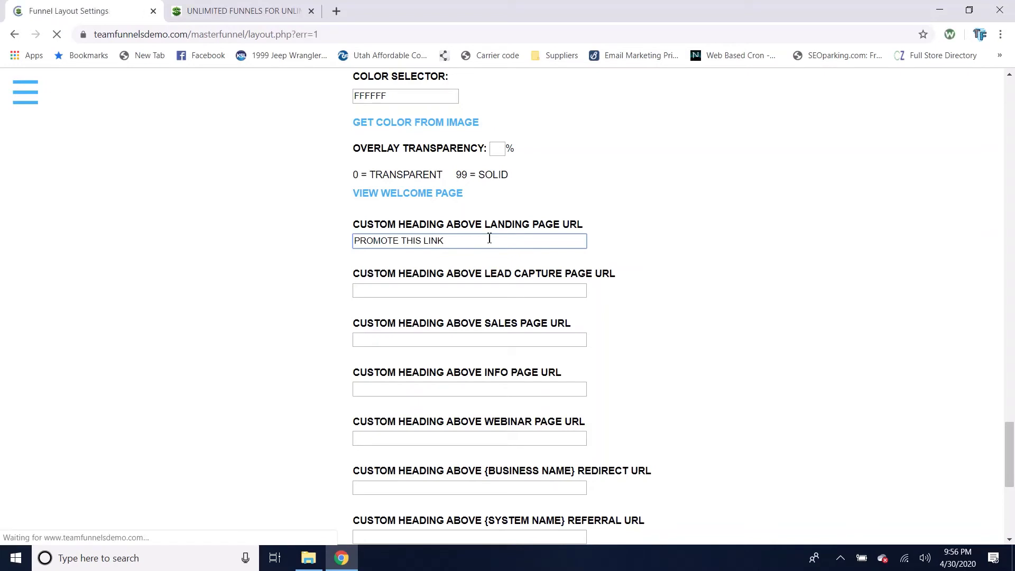
Open the members area and check the heading above the landing page URL
click(28, 95)
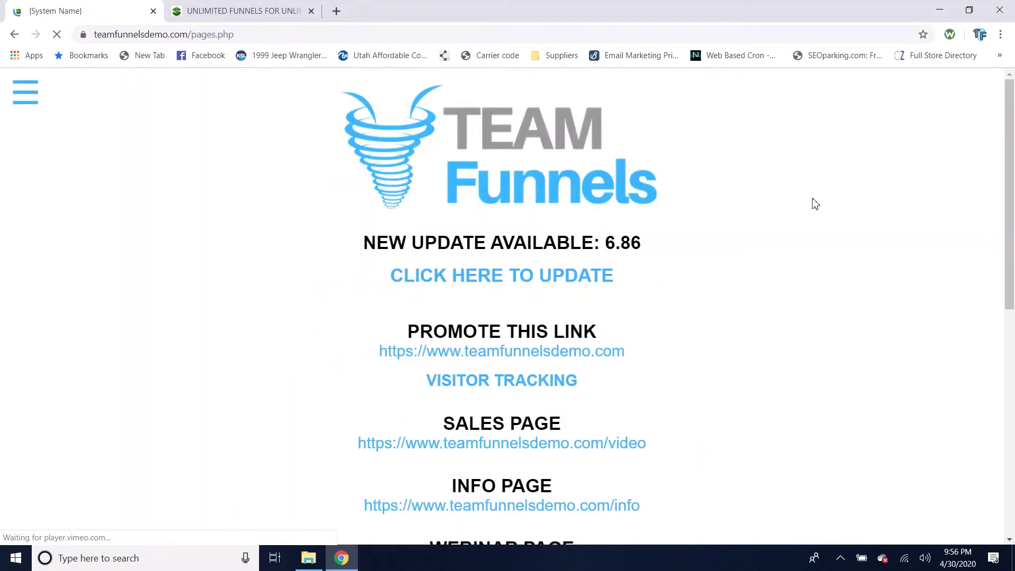
scroll(634, 317, down, 1)
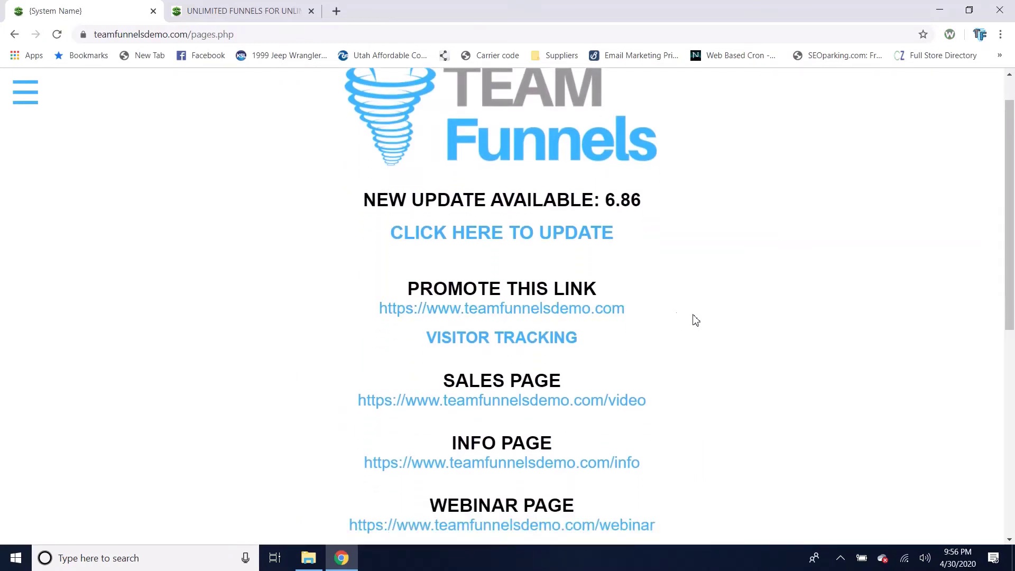
scroll(696, 320, down, 1)
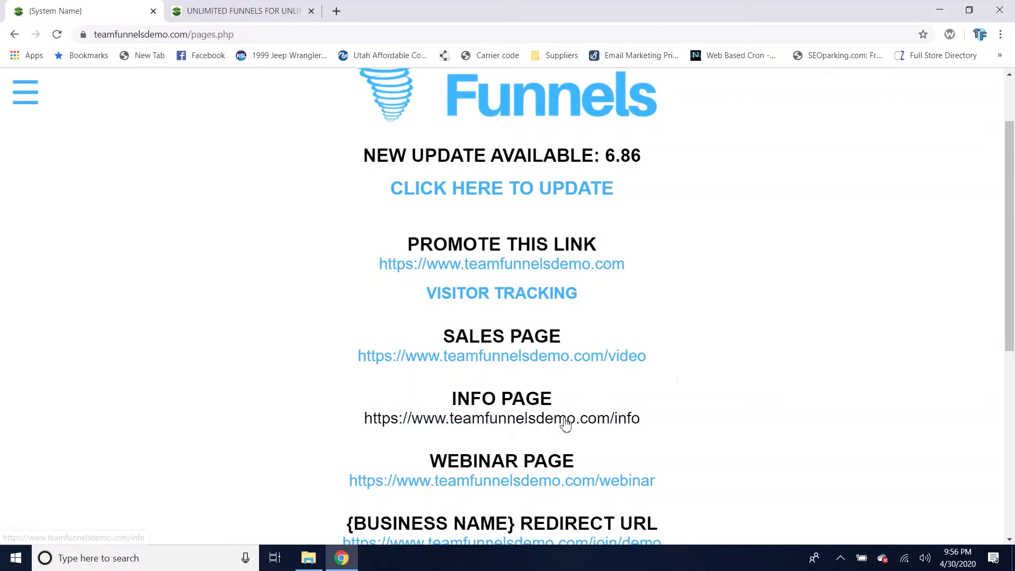
scroll(680, 369, up, 1)
scroll(661, 349, down, 2)
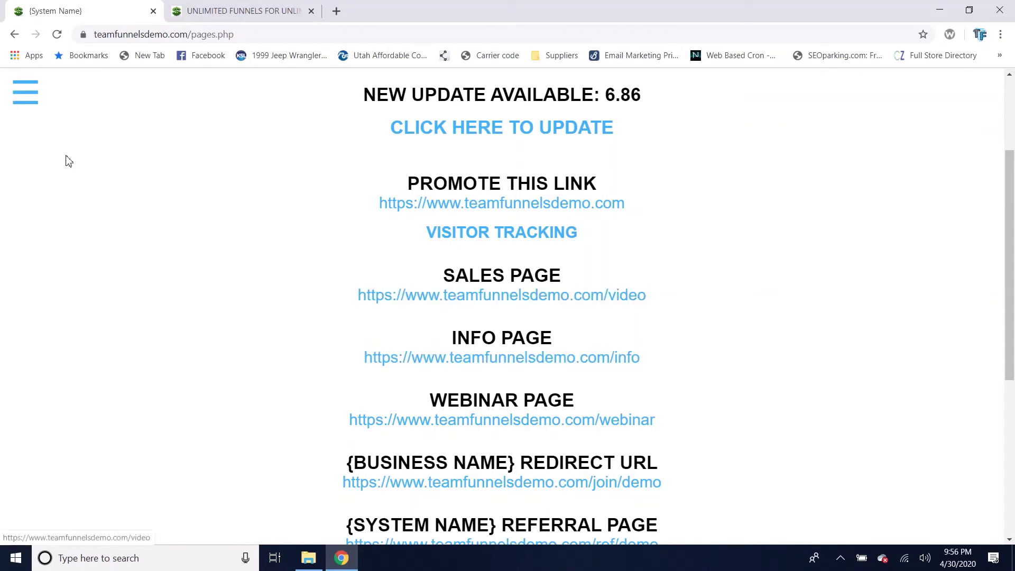
Open the Sales Page Builder from the funnel administration and set "Use sales page for this funnel?" to No
click(27, 93)
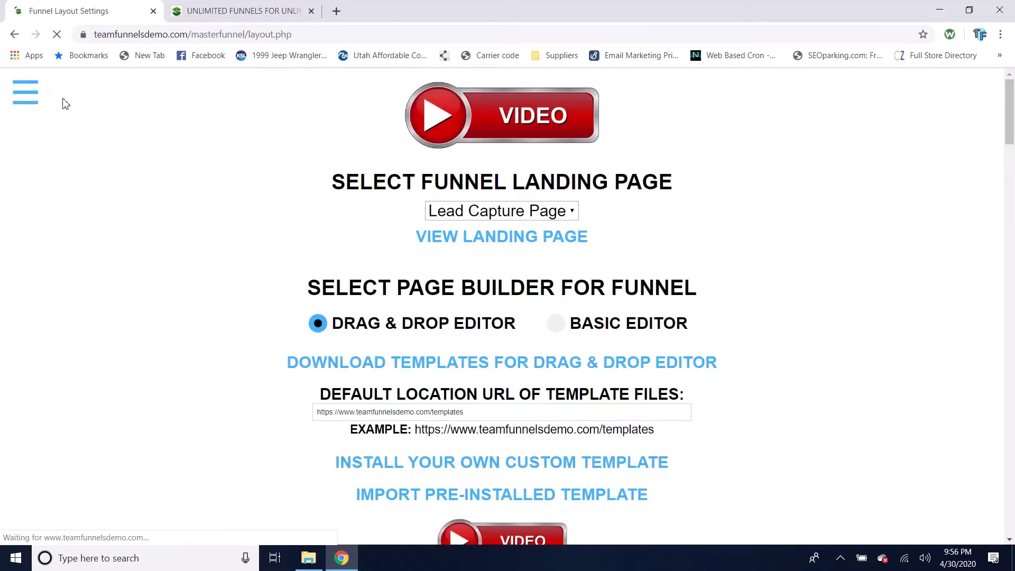
click(35, 95)
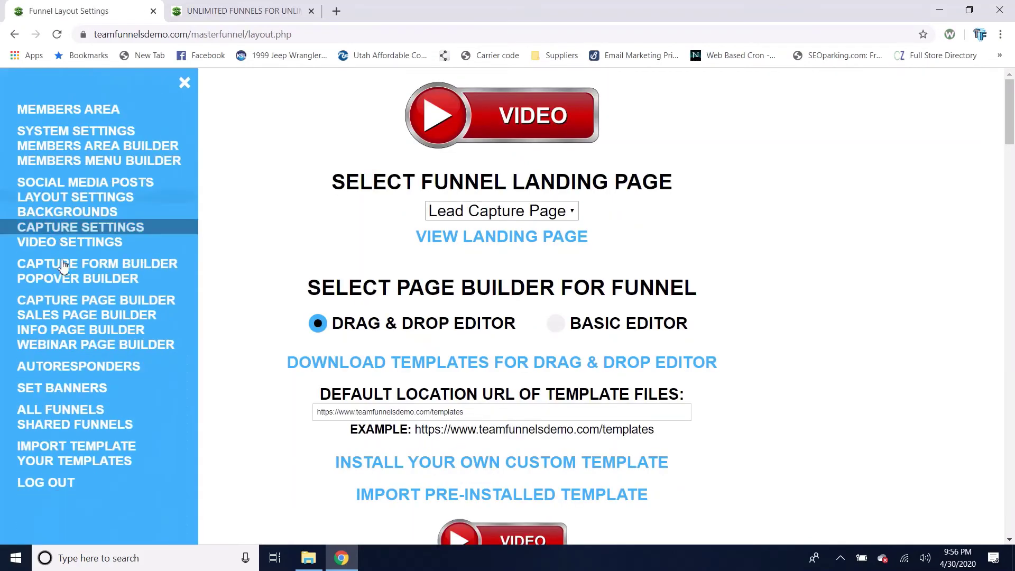
click(71, 315)
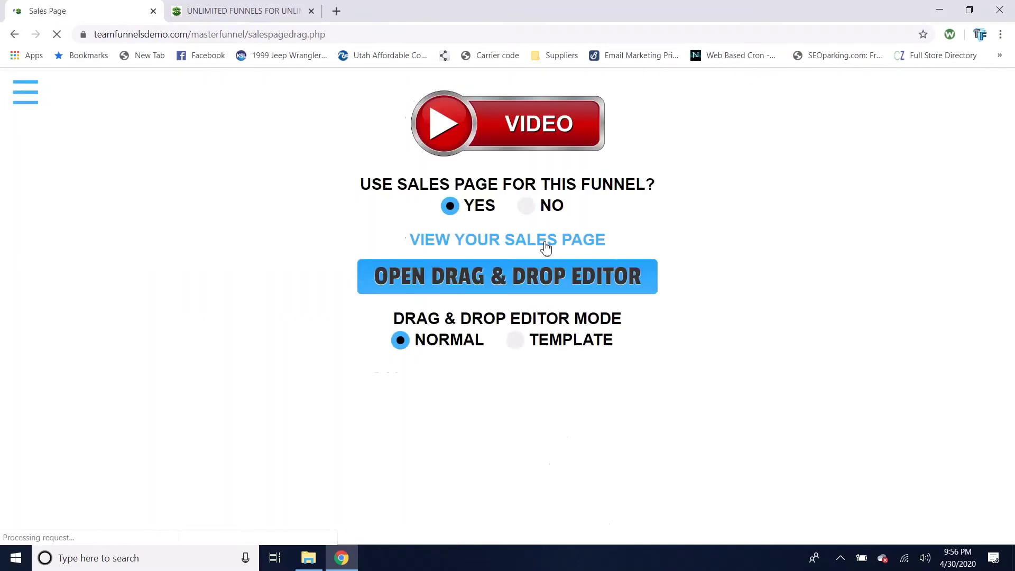
click(519, 206)
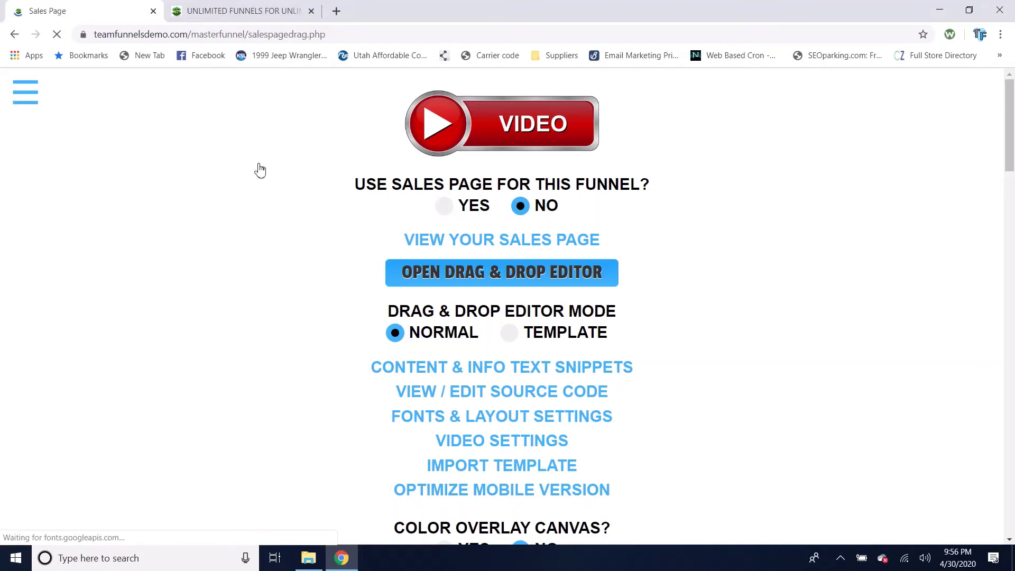
Go back to the members area and review which page links are listed with the sales page disabled
click(29, 93)
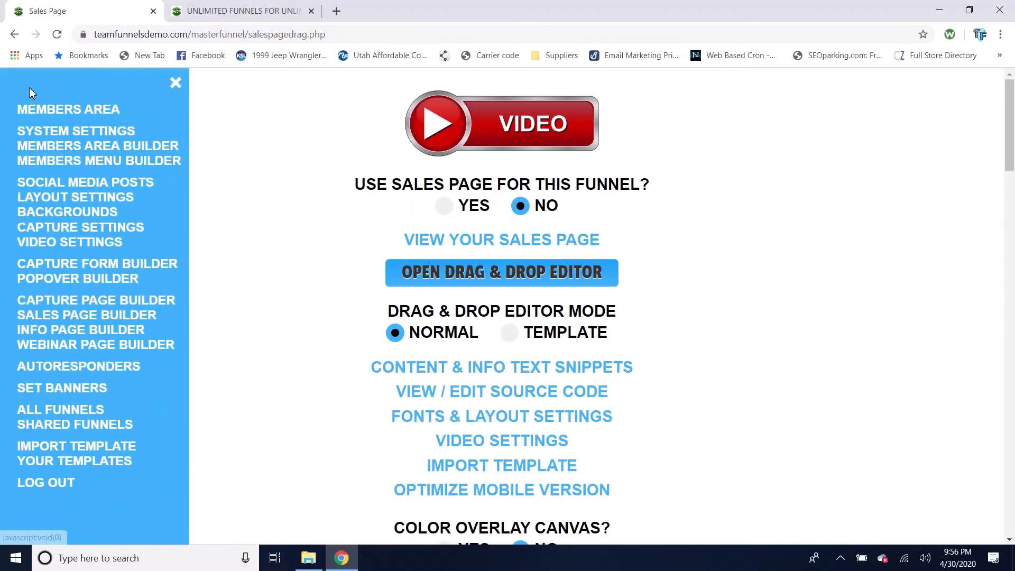
click(69, 111)
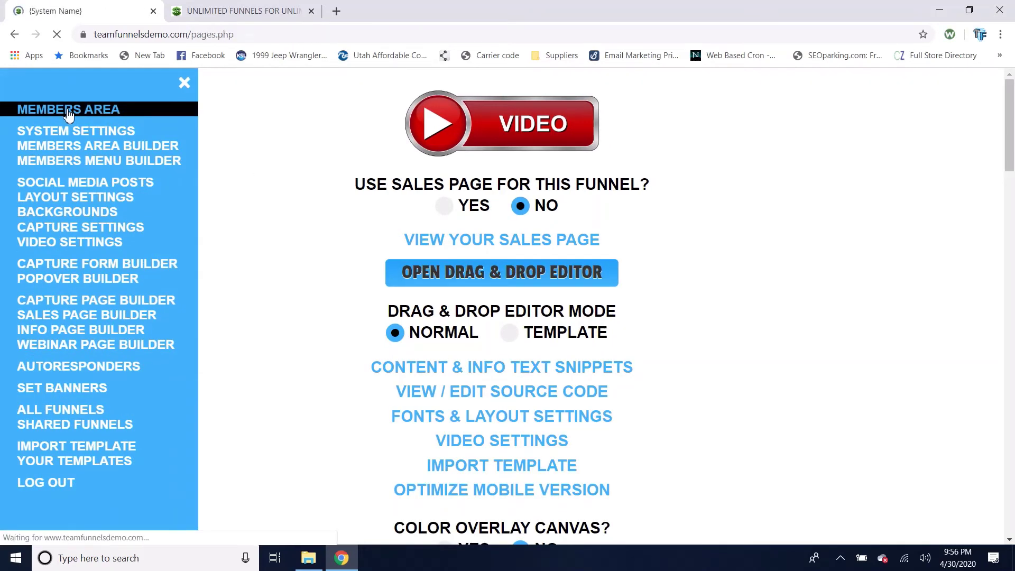
scroll(783, 253, down, 2)
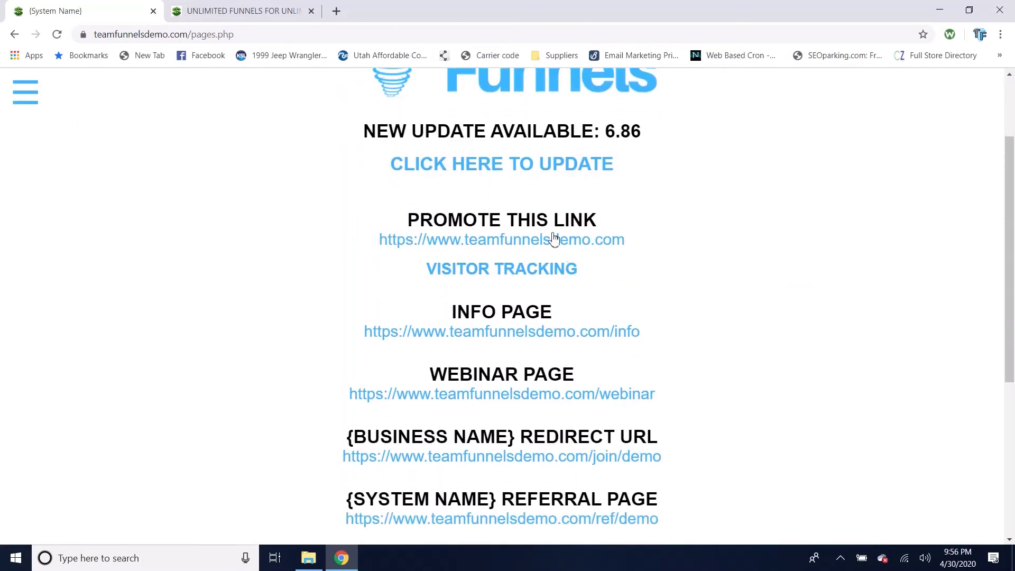
scroll(709, 342, down, 4)
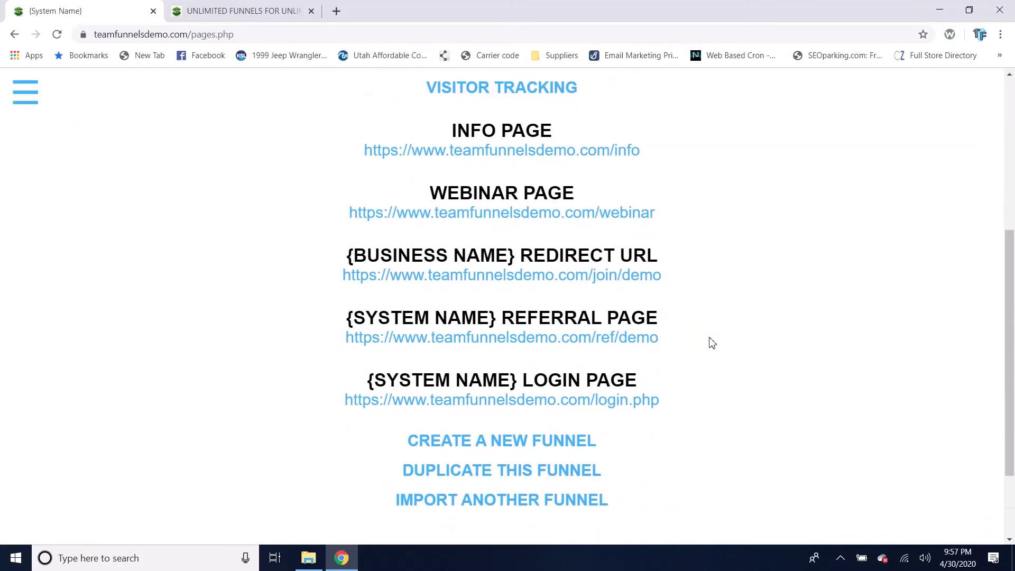
scroll(711, 343, up, 1)
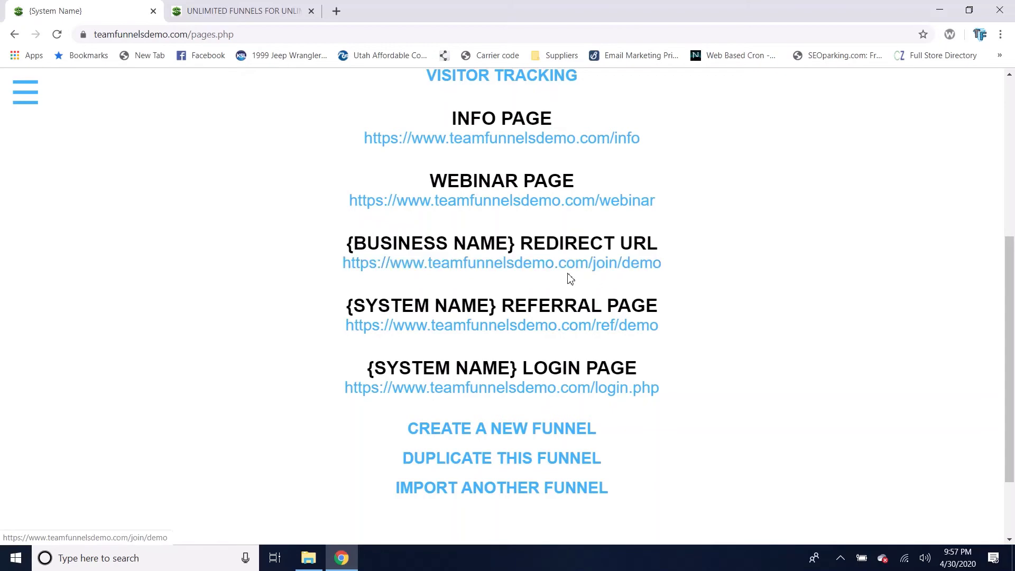
In the funnel layout settings, set the display of the redirect, referral and login URLs to No and update the settings
click(16, 94)
click(81, 118)
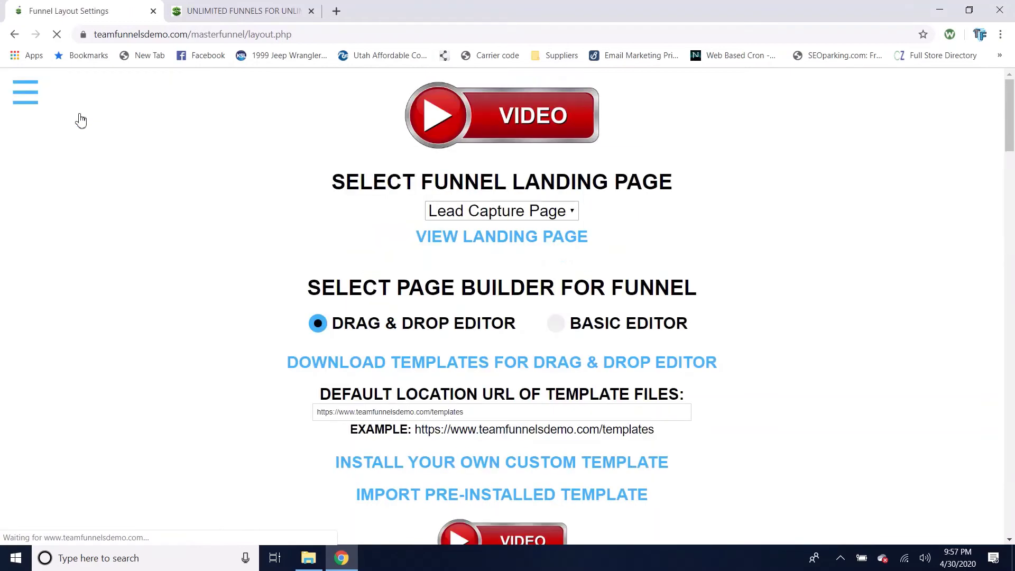
click(32, 97)
scroll(184, 83, down, 7)
click(185, 83)
scroll(732, 263, down, 3)
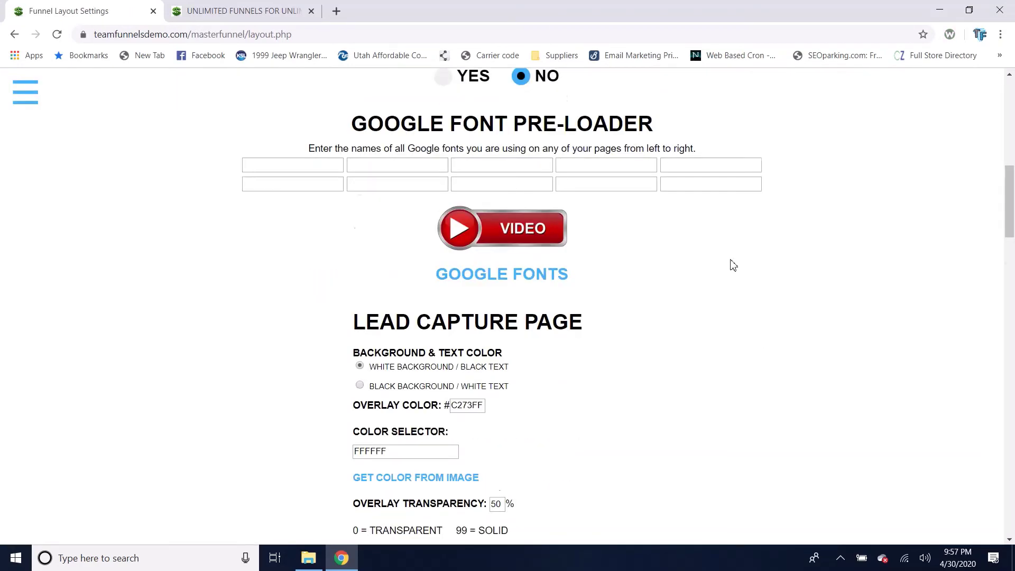
scroll(733, 265, down, 15)
scroll(733, 265, down, 16)
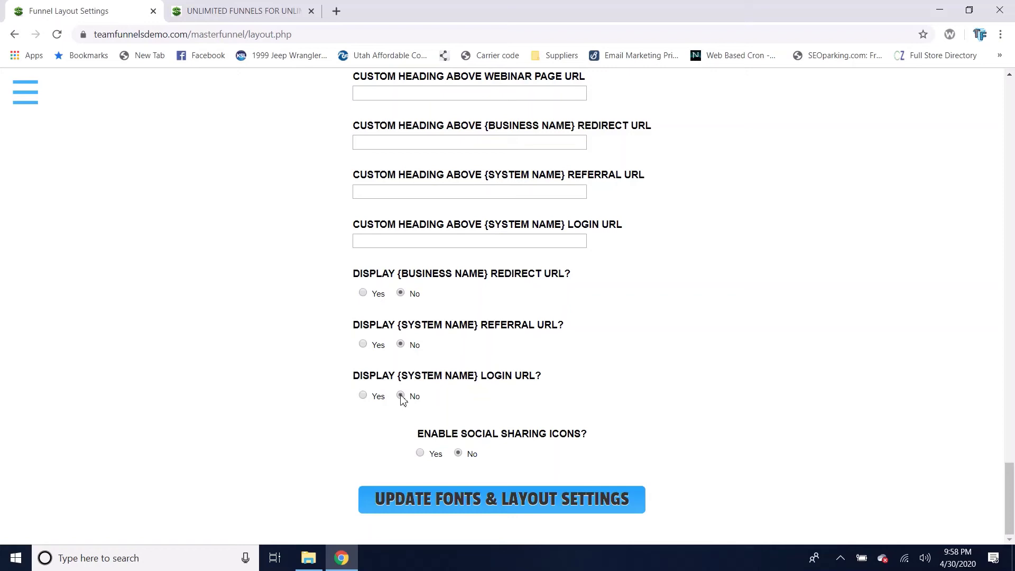
click(521, 507)
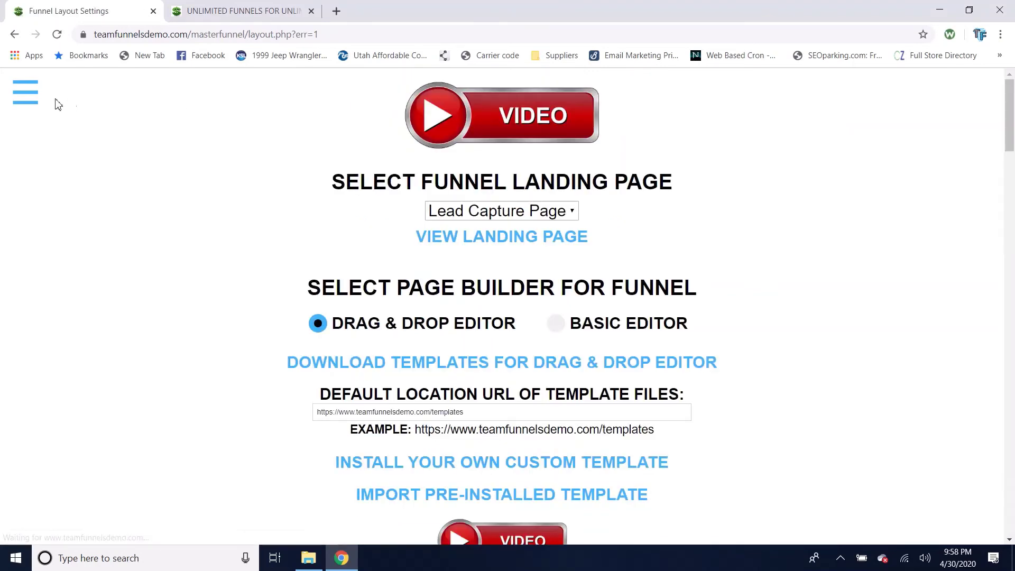
Open the members area and check the page links with the redirect, referral and login URLs hidden
click(24, 99)
click(59, 112)
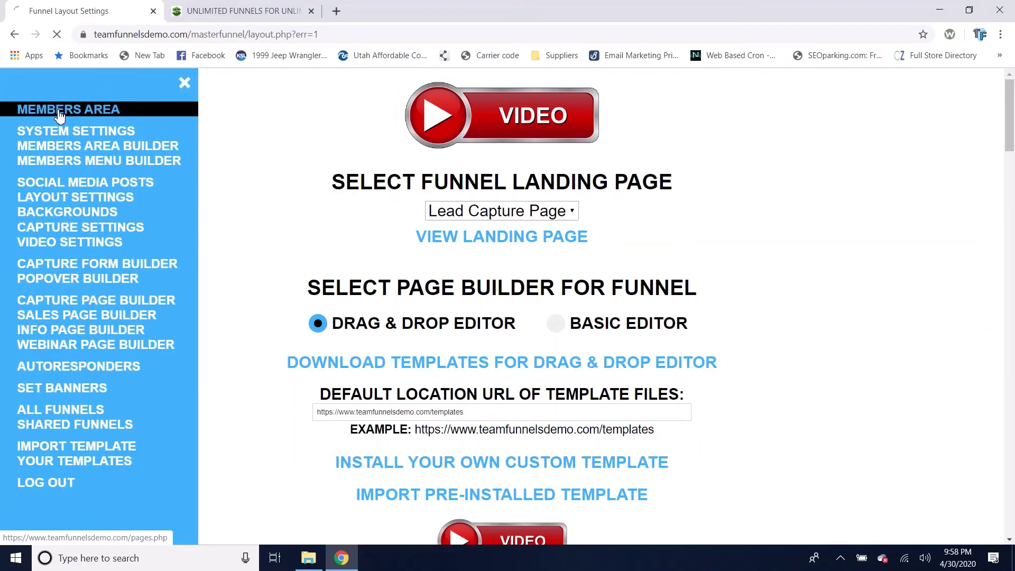
scroll(828, 352, down, 4)
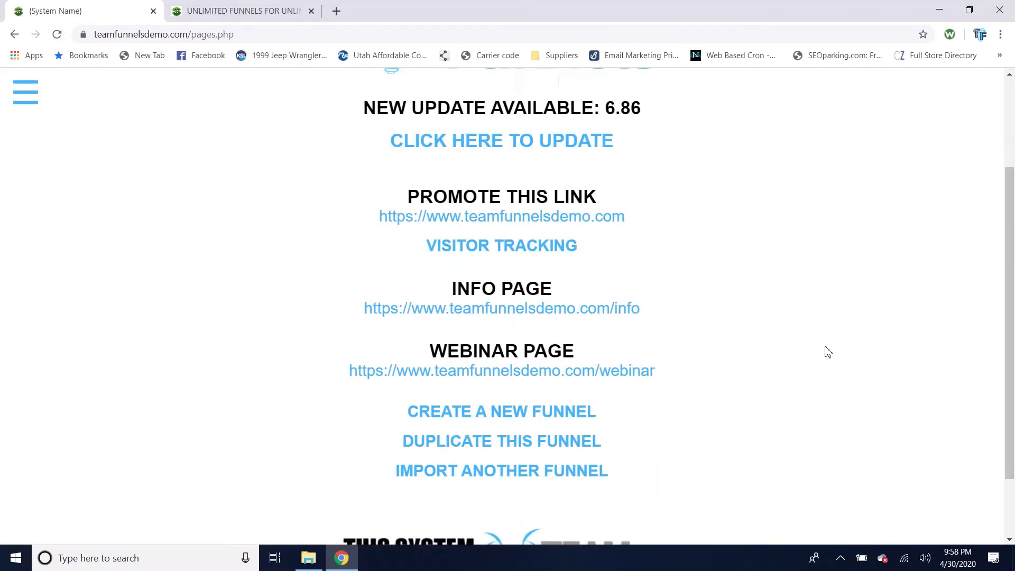
scroll(828, 352, up, 1)
scroll(648, 333, down, 1)
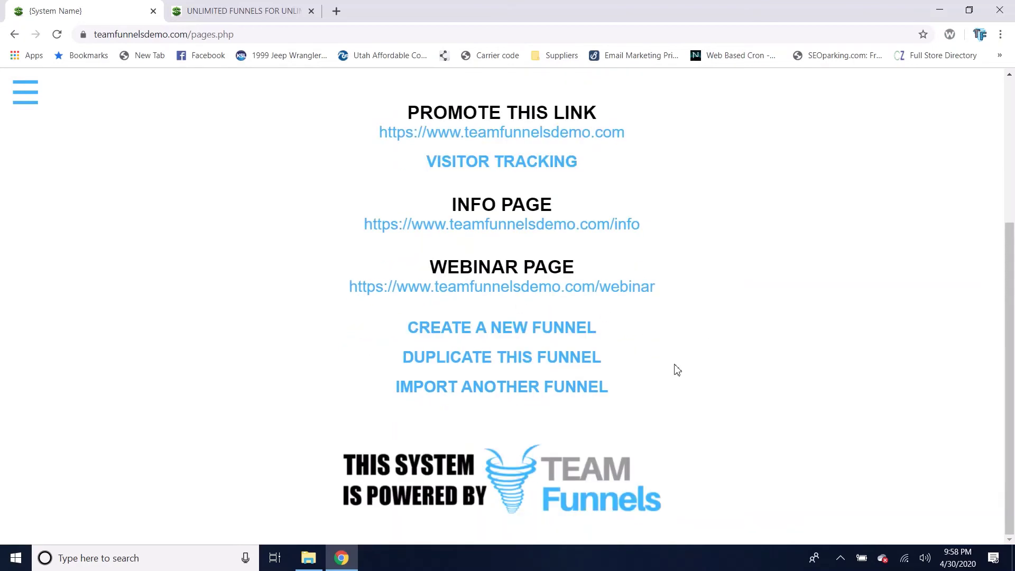
scroll(676, 370, up, 4)
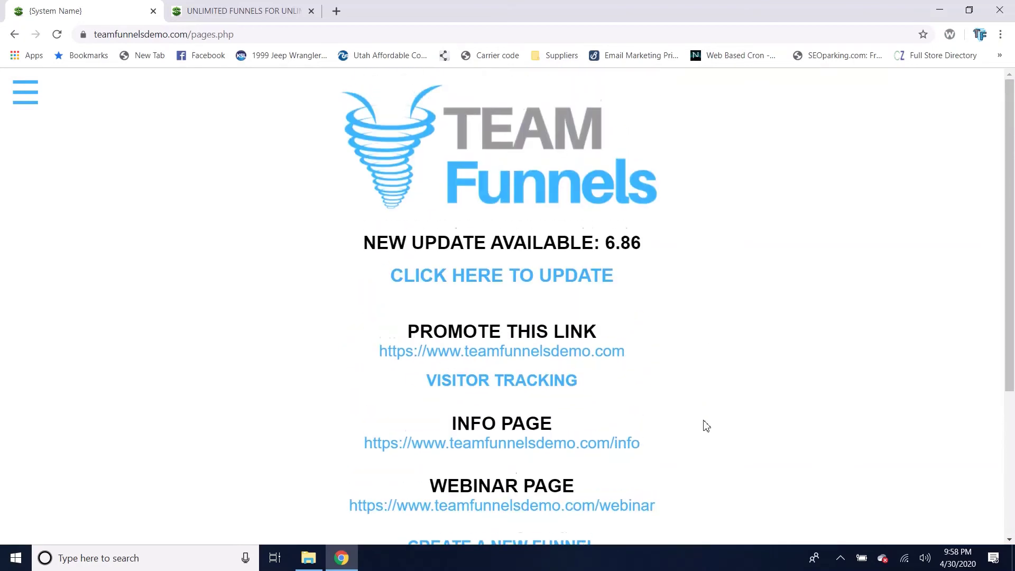
Check the remaining members area links, and open the funnel layout settings to examine the URL display and "Enable social sharing icons?" options
scroll(703, 423, down, 4)
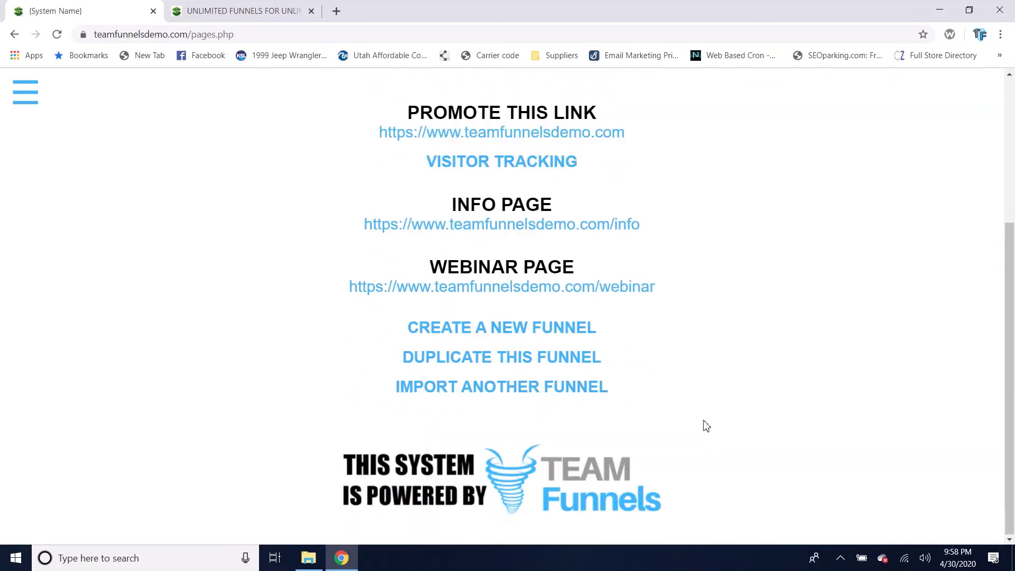
click(29, 100)
click(61, 114)
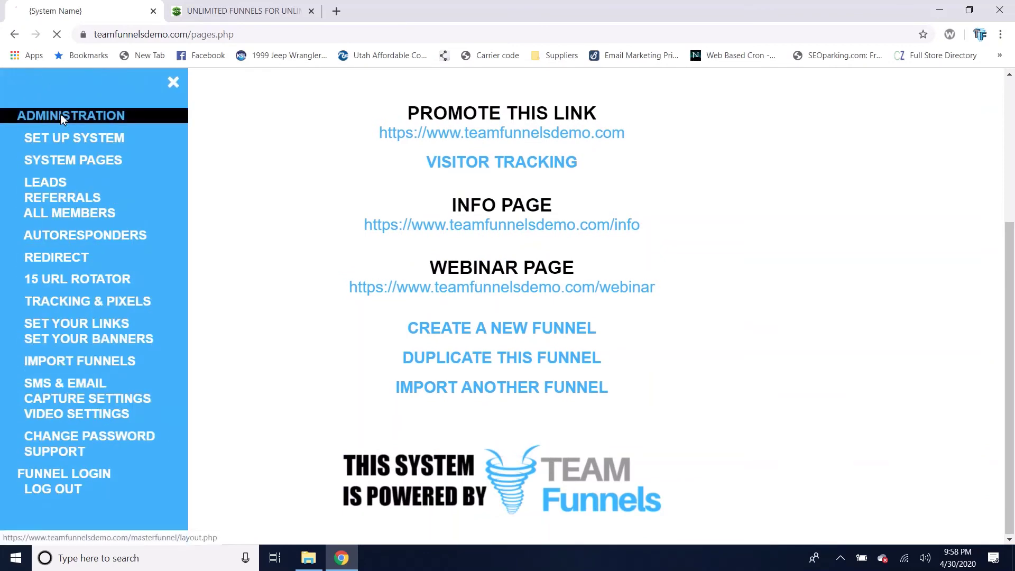
scroll(825, 347, down, 10)
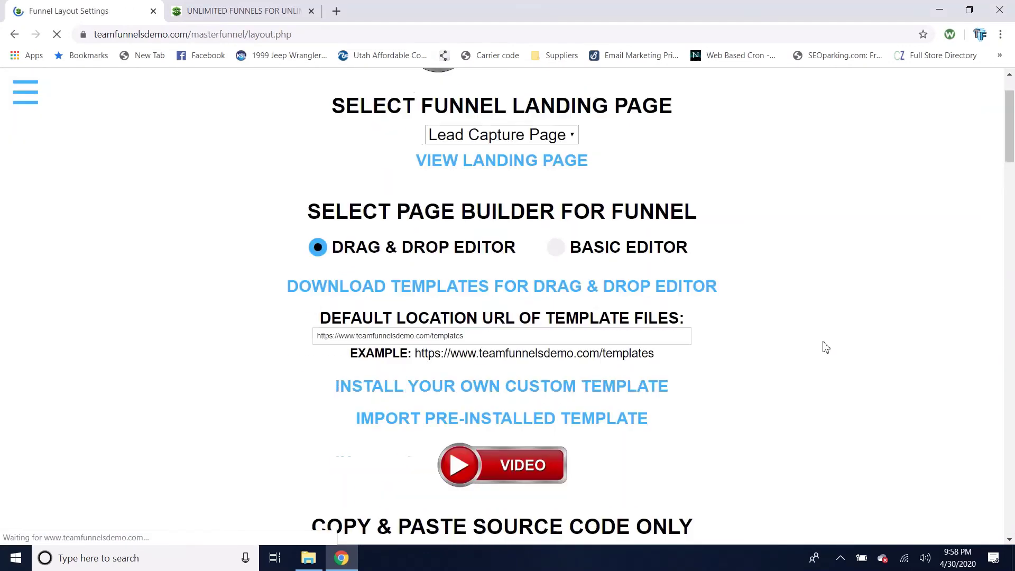
scroll(826, 347, down, 15)
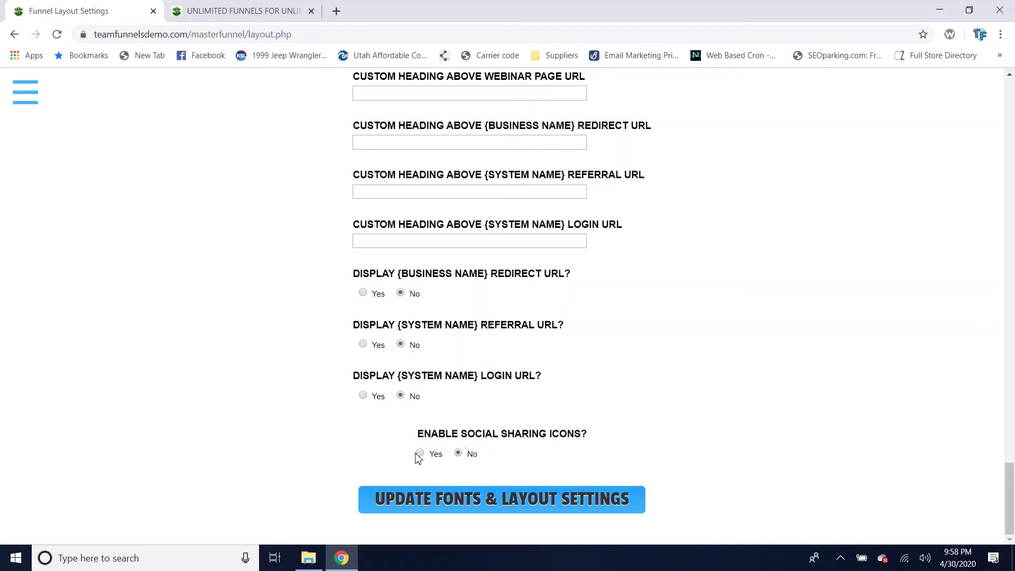
scroll(790, 395, up, 1)
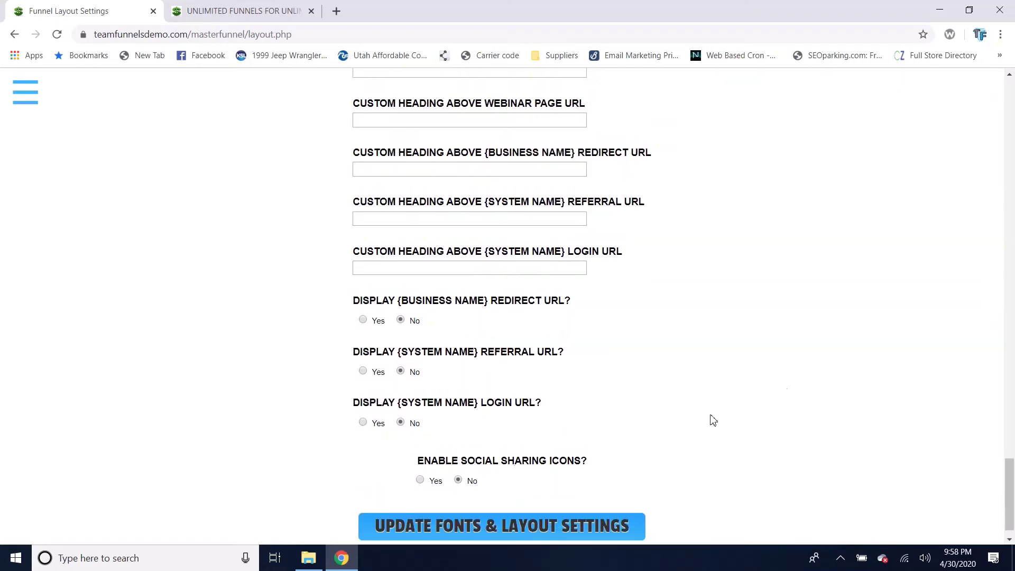
Look back over the layout settings up to the funnel landing page and page builder selection, and open the administration navigation
scroll(743, 419, up, 20)
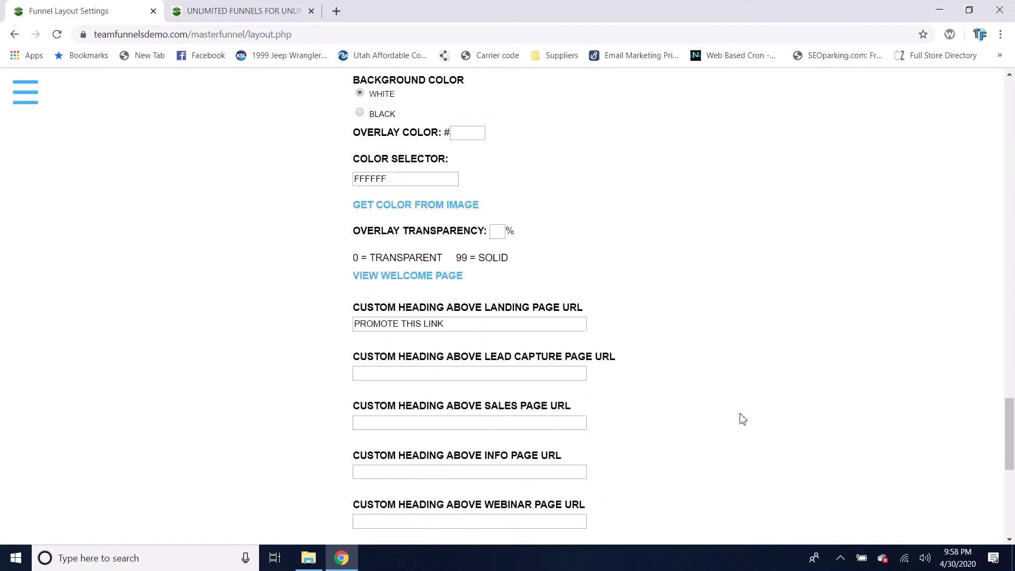
scroll(743, 418, up, 5)
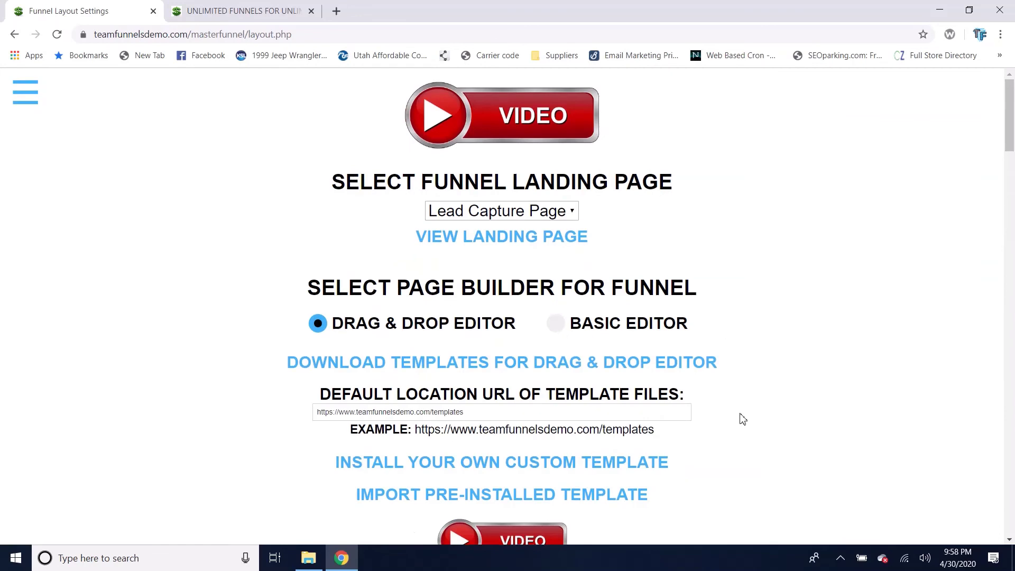
scroll(837, 482, down, 2)
scroll(837, 482, up, 2)
scroll(834, 480, down, 1)
scroll(834, 480, up, 1)
click(30, 111)
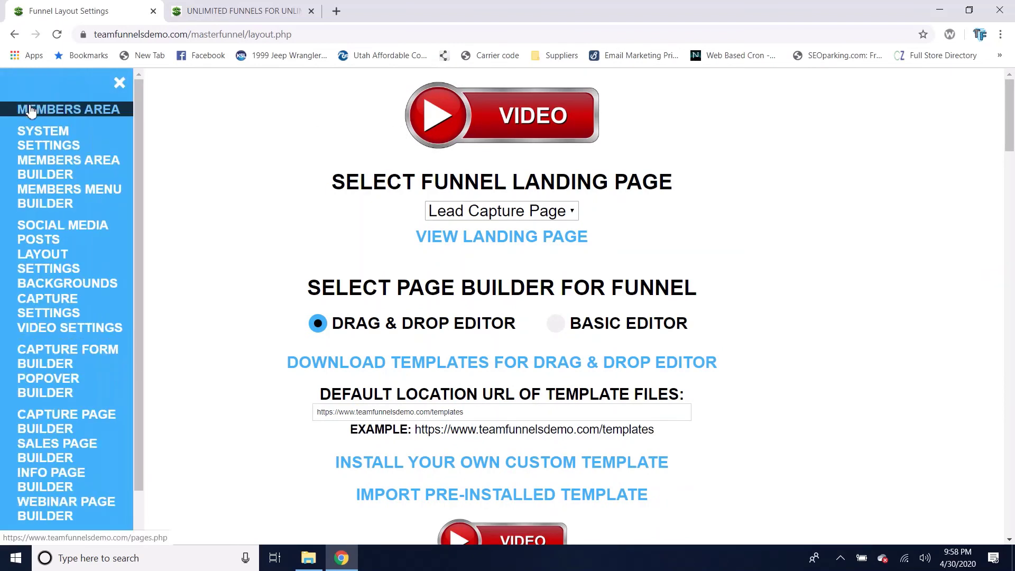